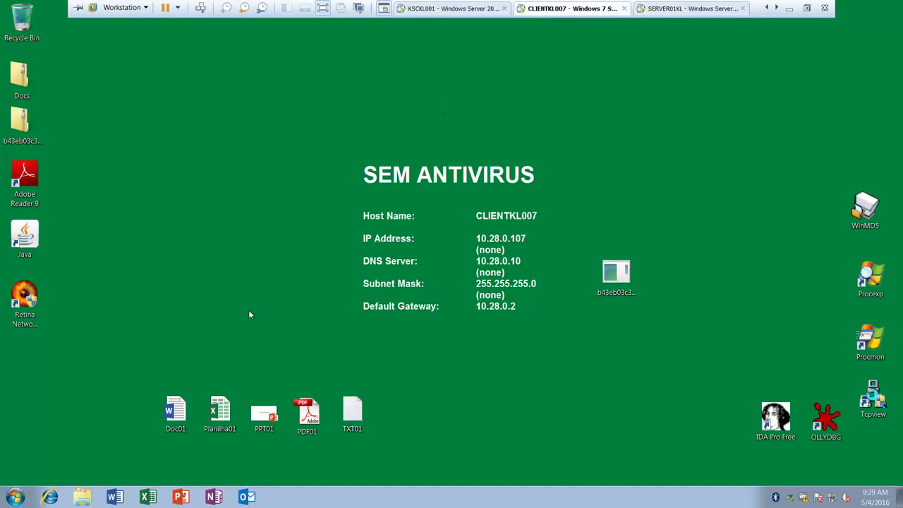
- Open the Doc01 document from the desktop, highlight part of its text for review, and close it
click(179, 415)
double_click(178, 415)
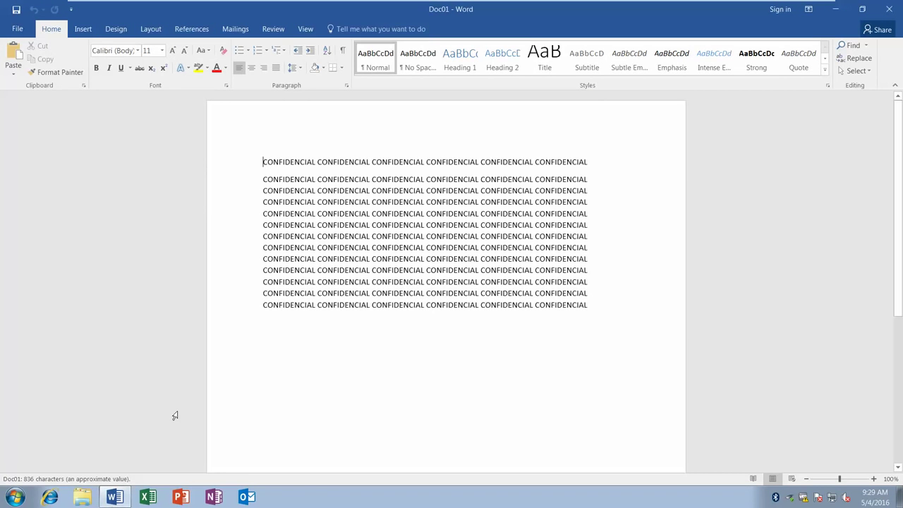
drag(308, 196, 534, 292)
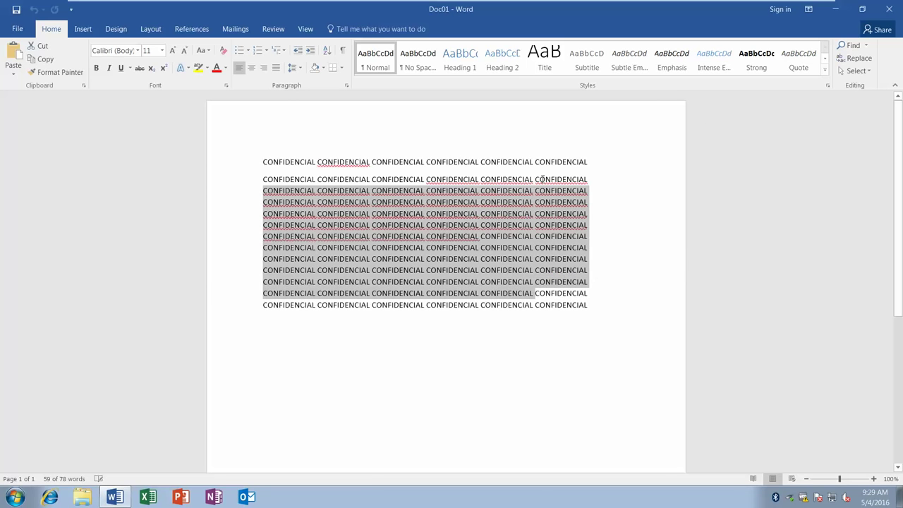
click(889, 9)
- View the Planilha01 spreadsheet and the PPT01 presentation from the desktop, closing each one after checking it
click(228, 418)
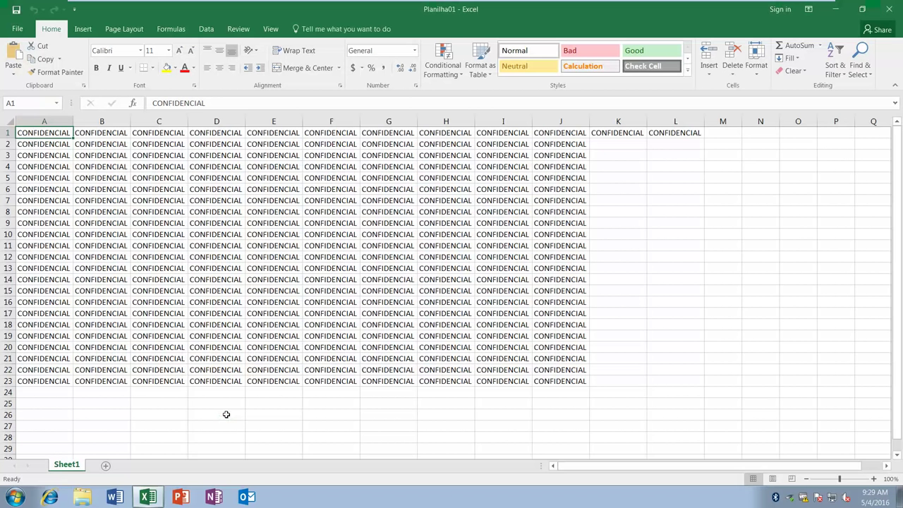
right_click(148, 495)
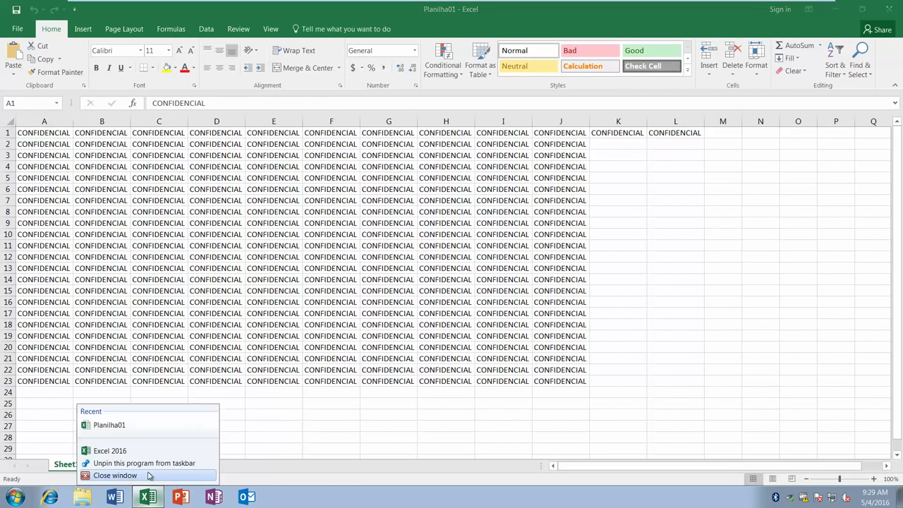
click(149, 476)
double_click(278, 413)
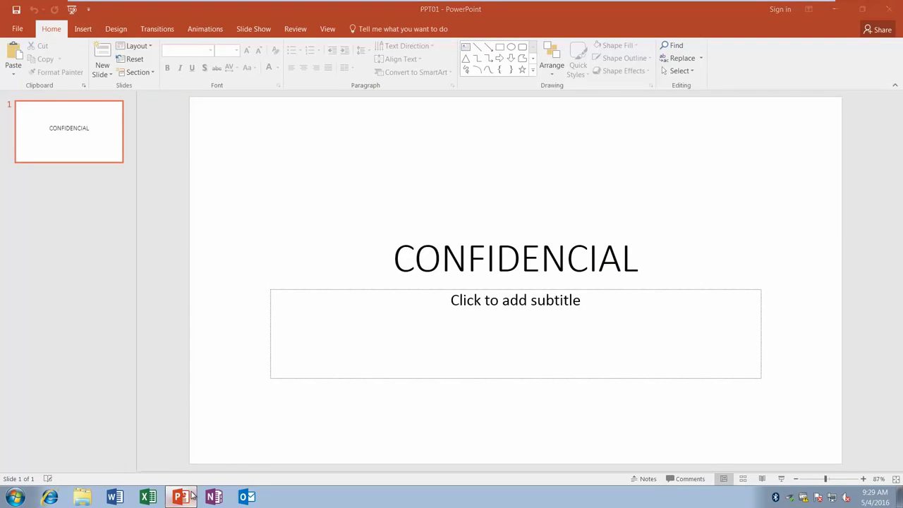
right_click(180, 496)
click(148, 475)
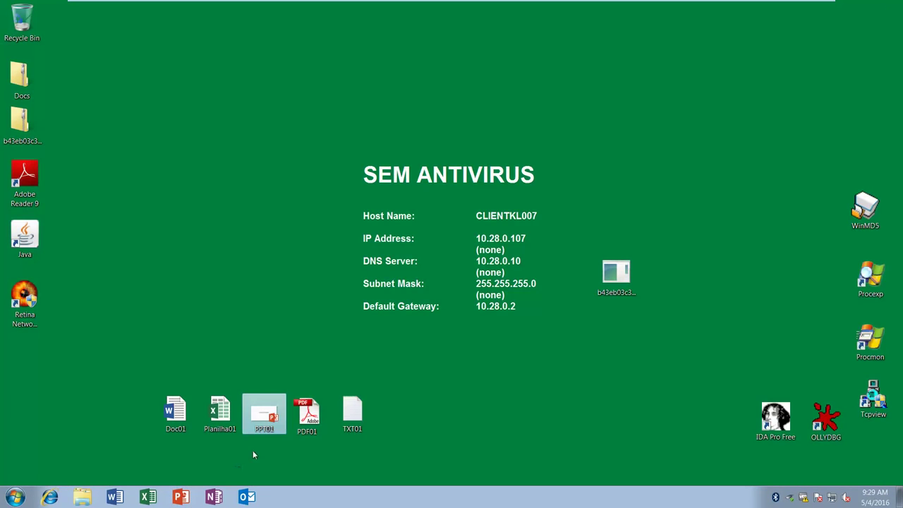
- View the PDF01 and TXT01 files from the desktop, closing each one after checking it
double_click(310, 413)
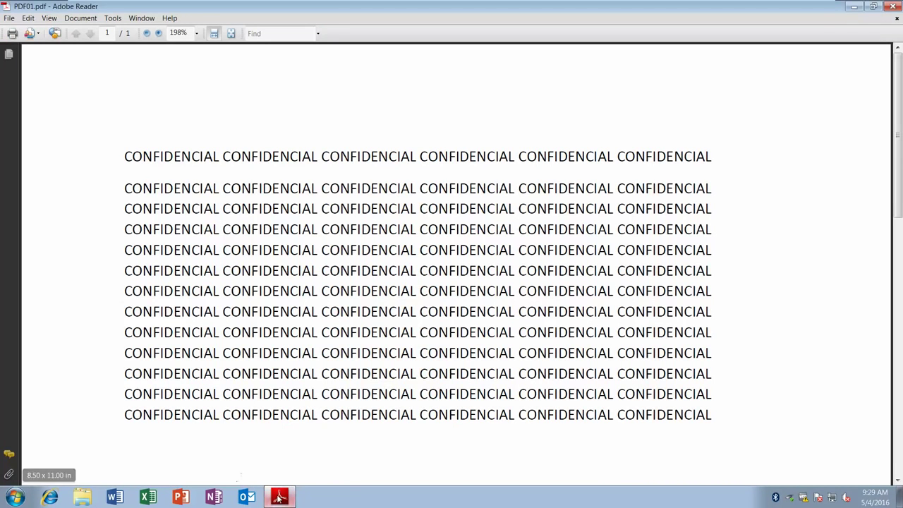
right_click(279, 497)
click(267, 480)
double_click(351, 414)
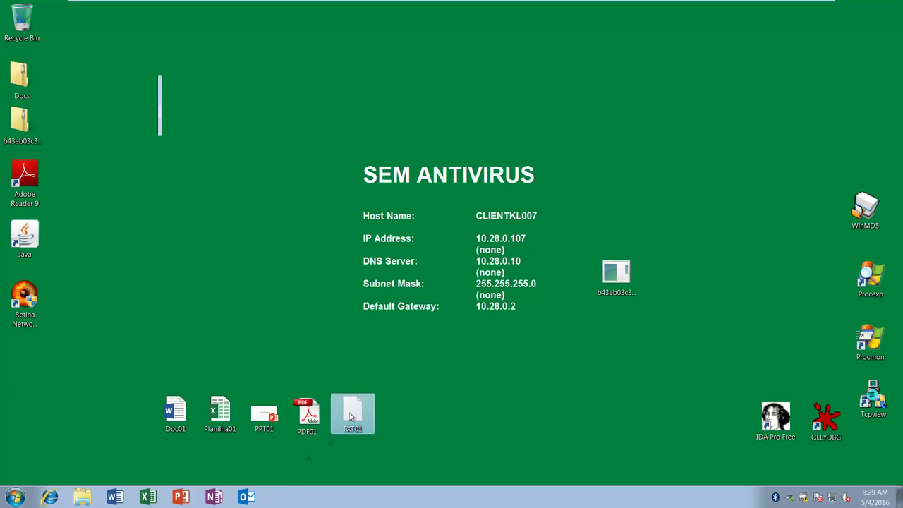
click(531, 69)
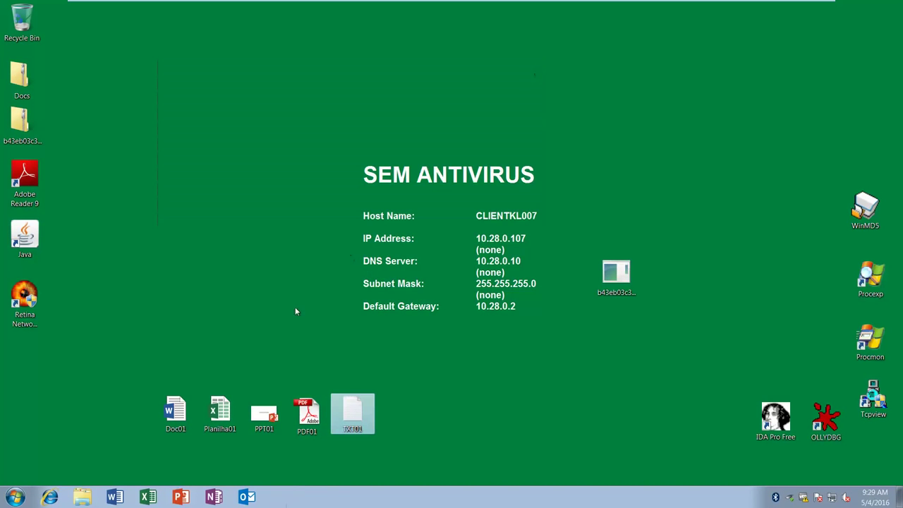
- Browse to the Arquivos (Z:) network drive and review the files stored there
click(88, 498)
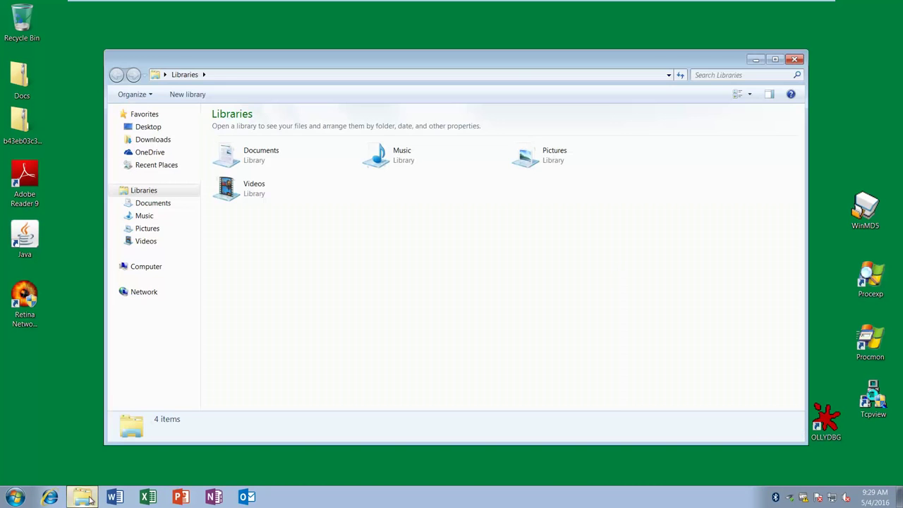
click(130, 268)
double_click(242, 246)
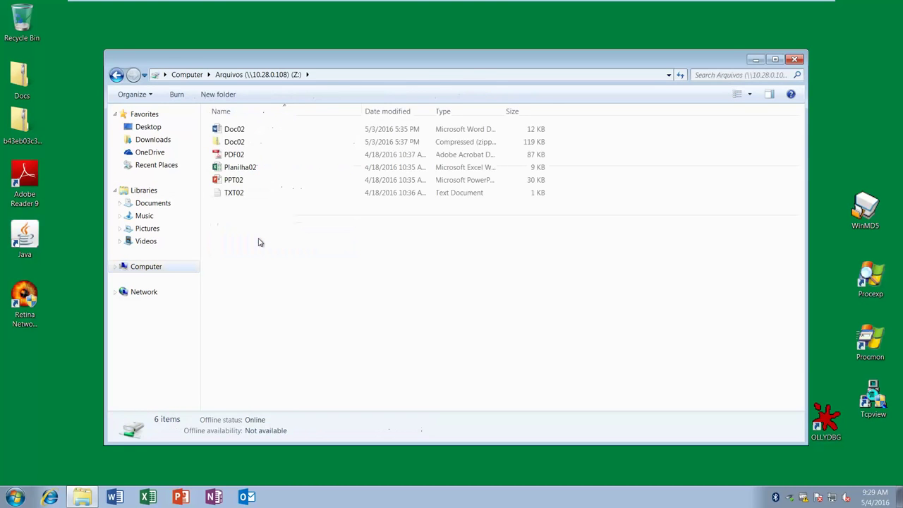
drag(327, 277, 198, 99)
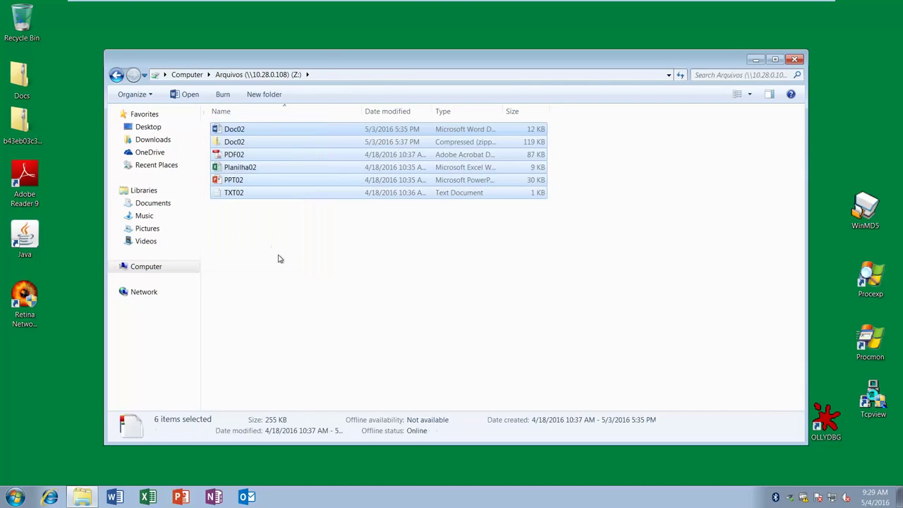
click(274, 252)
- View the Doc02 Word document on the network drive, then close it and the folder window
double_click(240, 129)
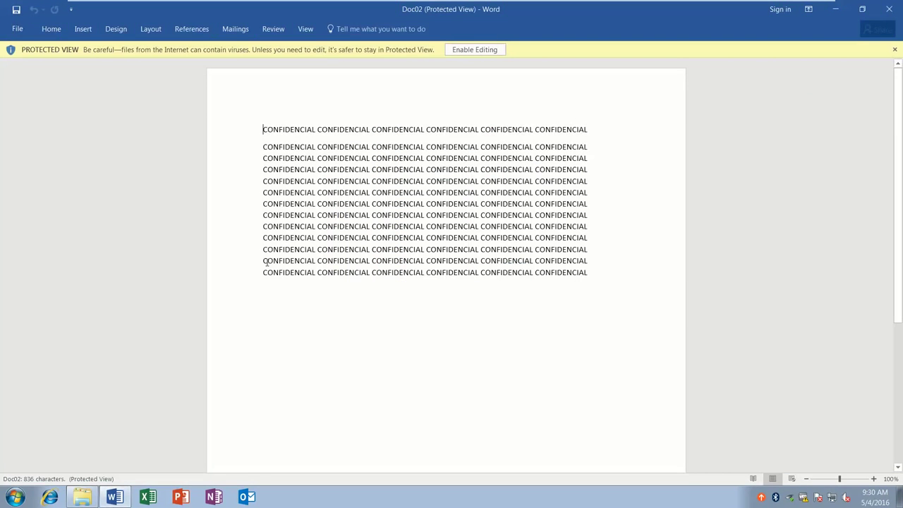
right_click(114, 497)
click(95, 475)
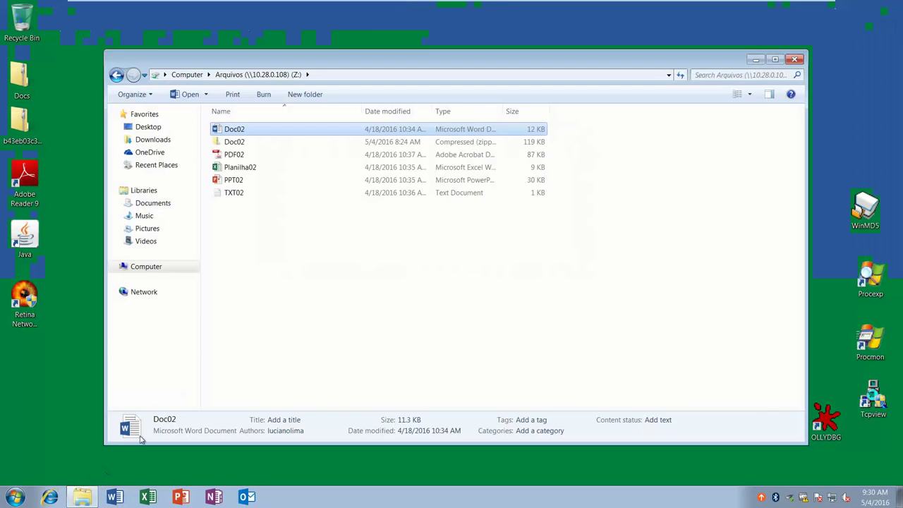
click(793, 58)
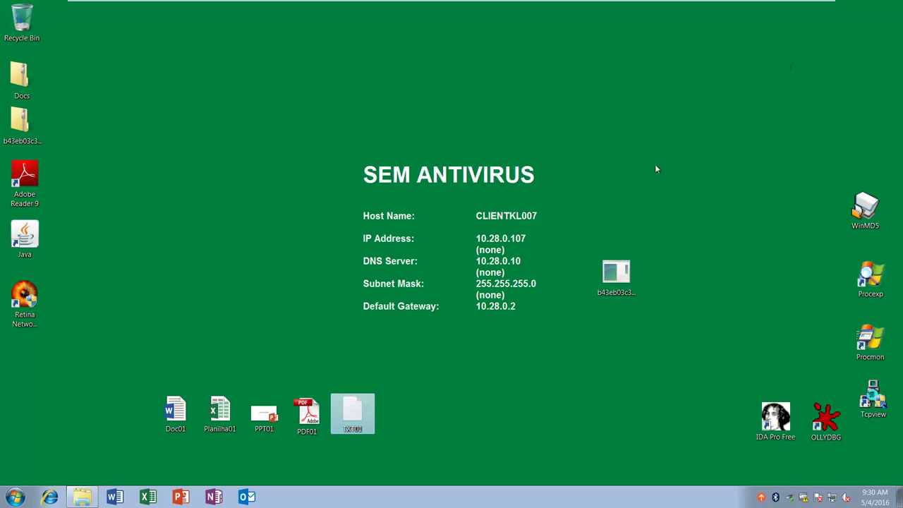
- Run the b43eb03c3... sample file from the desktop of the test machine
click(336, 341)
click(616, 273)
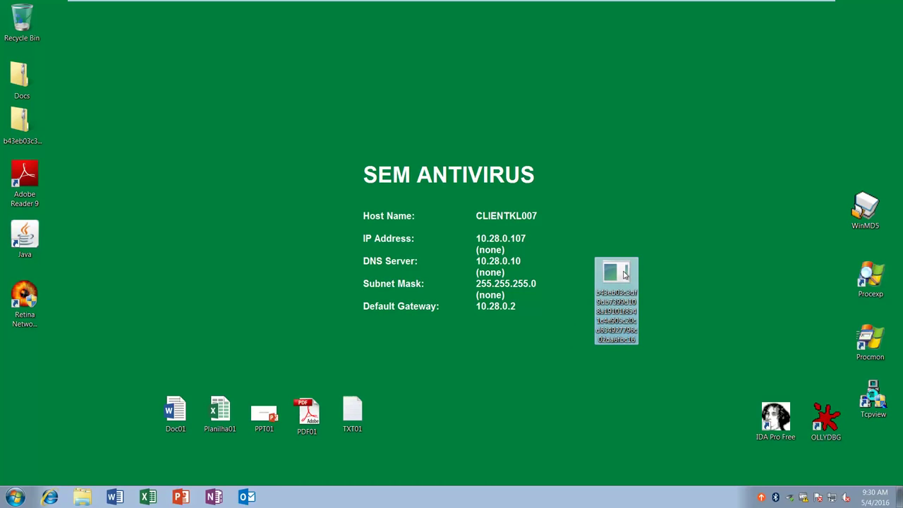
mouse_move(623, 274)
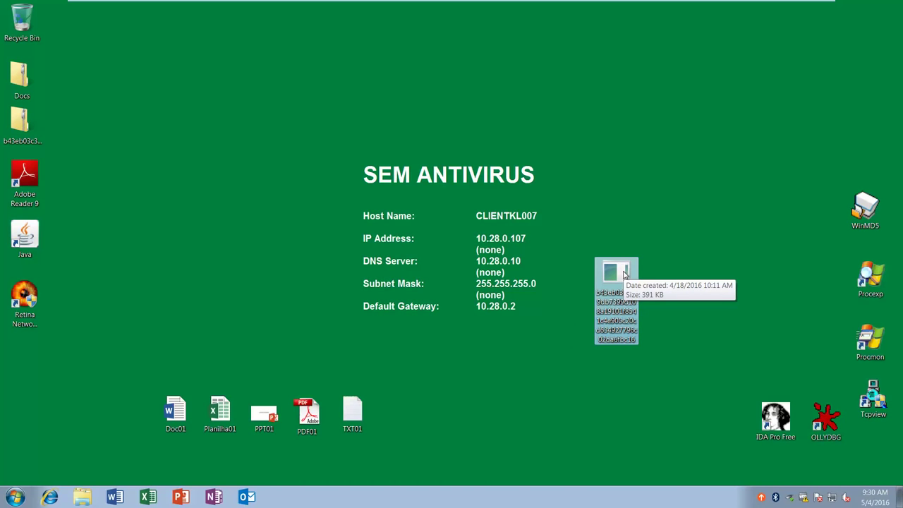
double_click(624, 274)
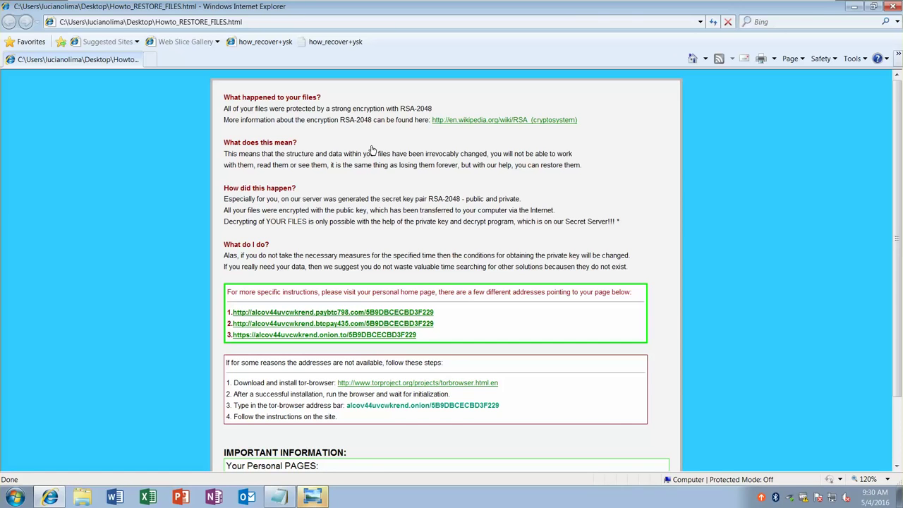
- Examine the encryption statement in the Howto_RESTORE_FILES web page, then close the web, text and image versions of the note
drag(224, 108, 455, 108)
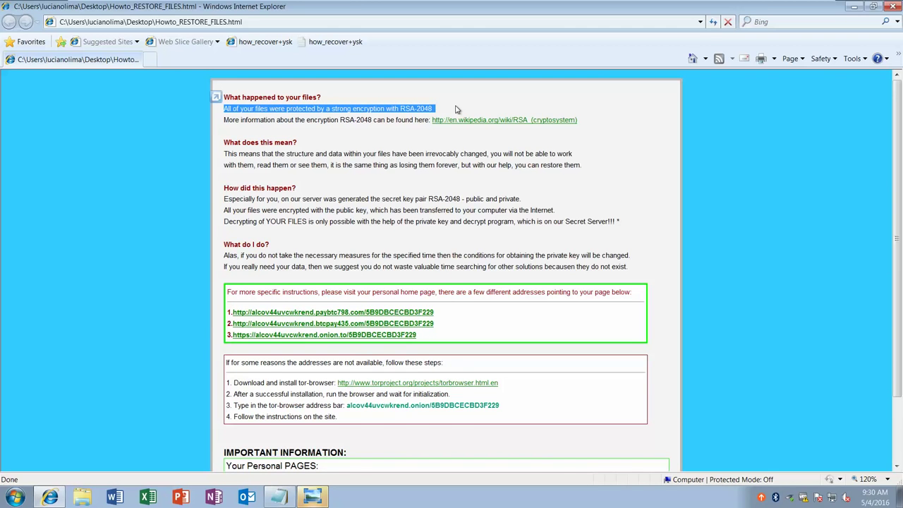
drag(368, 9, 370, 96)
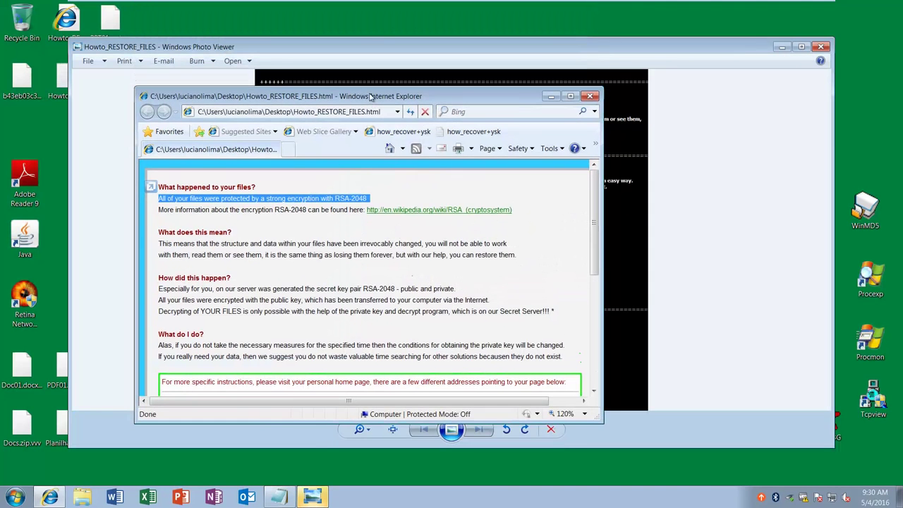
click(590, 96)
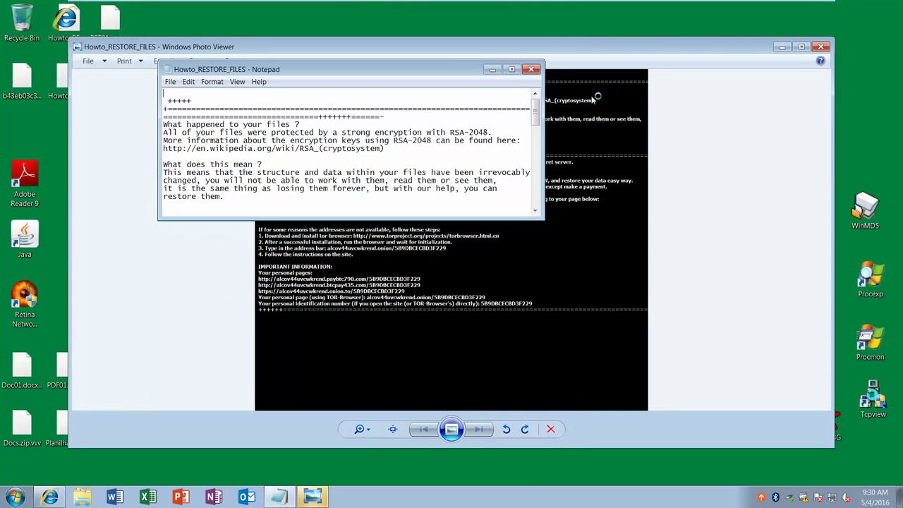
click(535, 71)
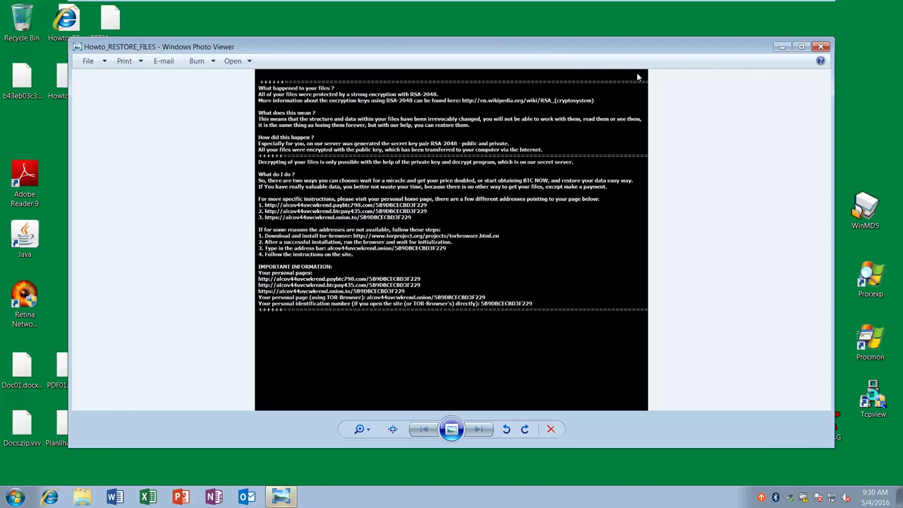
click(823, 47)
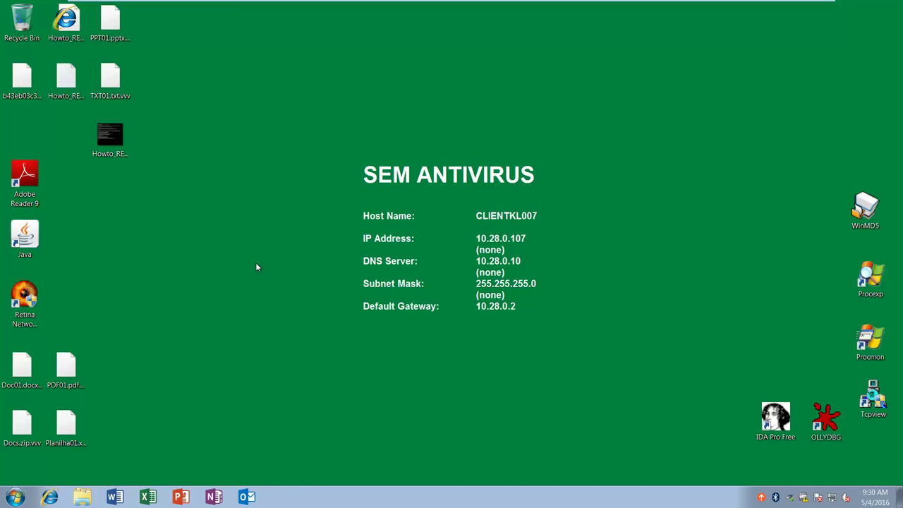
- Move TXT01.txt.vvv to an empty area of the desktop and rename it to TXT01.txt, accepting the extension change
drag(110, 78, 268, 225)
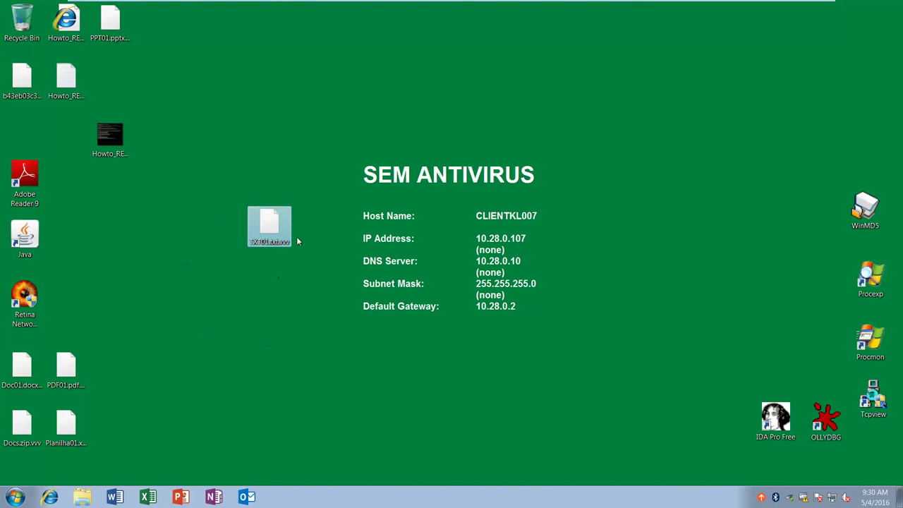
click(281, 242)
click(280, 242)
key(End)
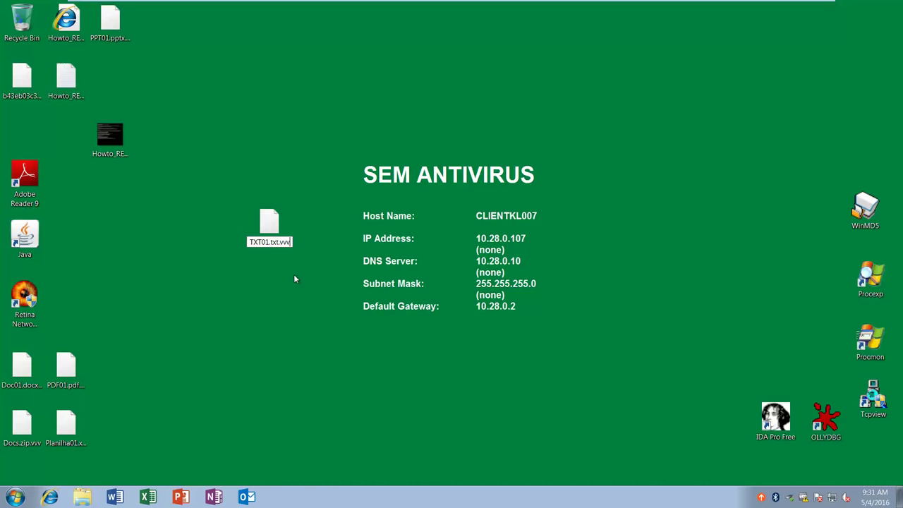
key(BackSpace)
key(BackSpace)
key(BackSpace)
key(BackSpace)
key(Return)
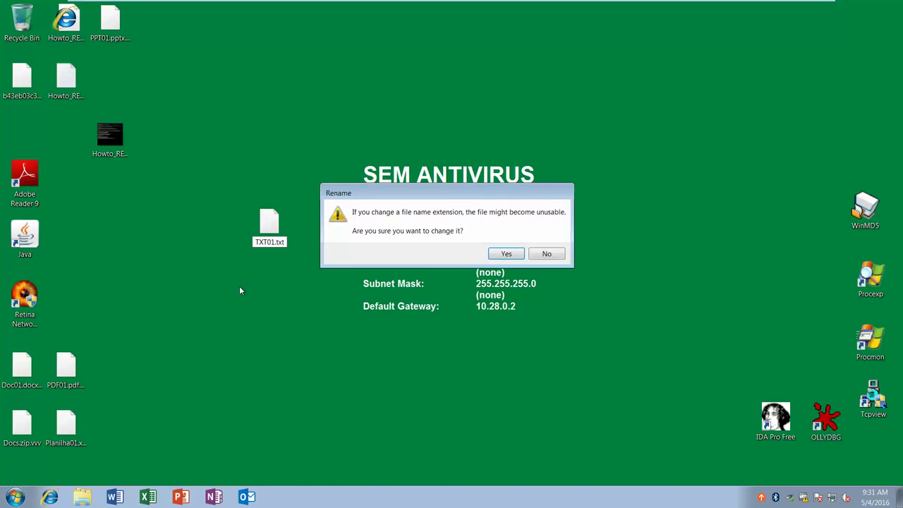
key(Return)
- Open the renamed TXT01 file, enlarge its window to examine the contents, and close it
drag(239, 286, 267, 220)
double_click(268, 222)
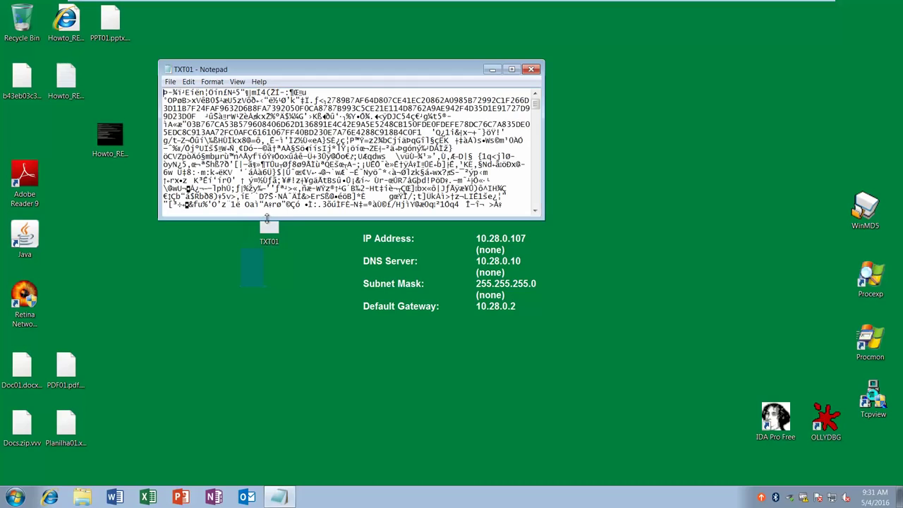
drag(236, 117, 414, 189)
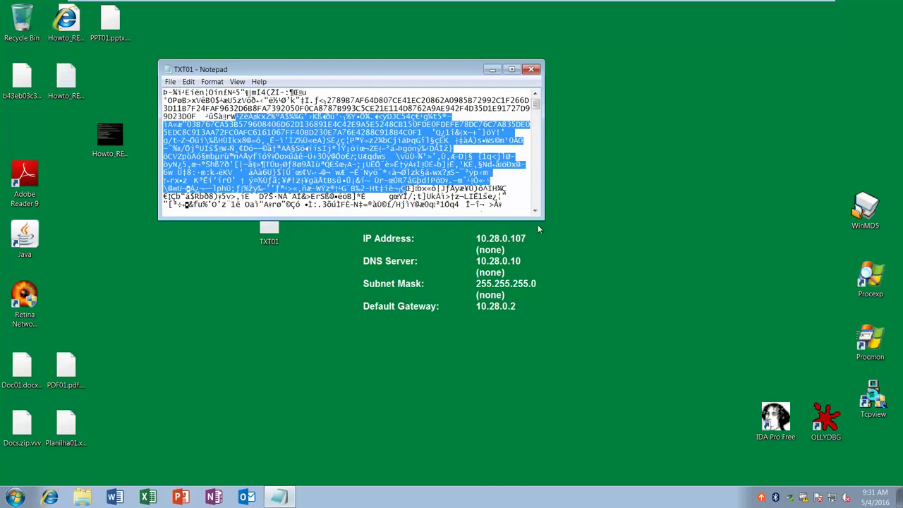
drag(539, 217, 760, 372)
drag(280, 163, 545, 310)
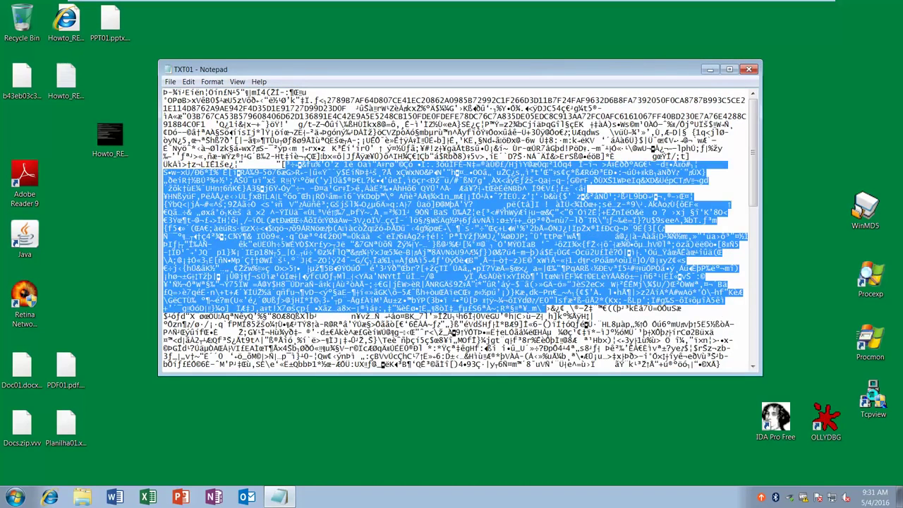
click(747, 71)
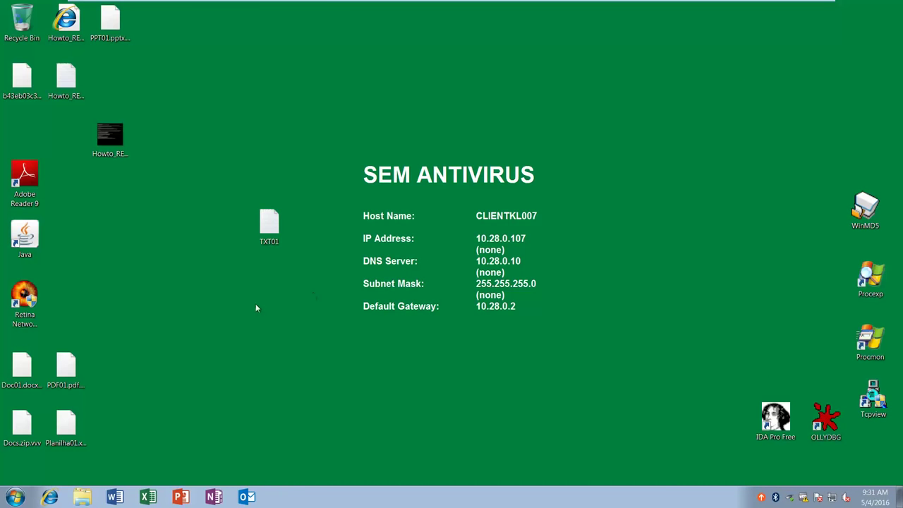
- Browse to the Arquivos (Z:) network drive, examine the names and extensions of its files, and close the window
click(82, 497)
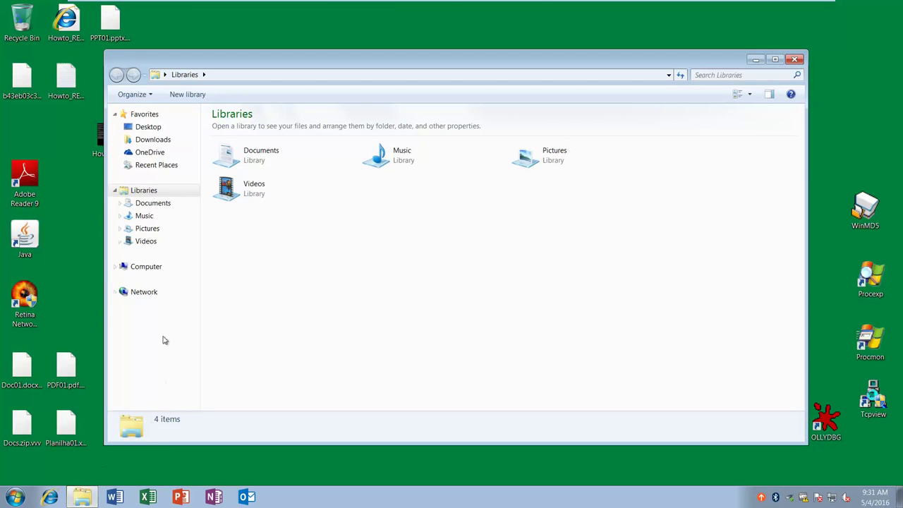
click(152, 268)
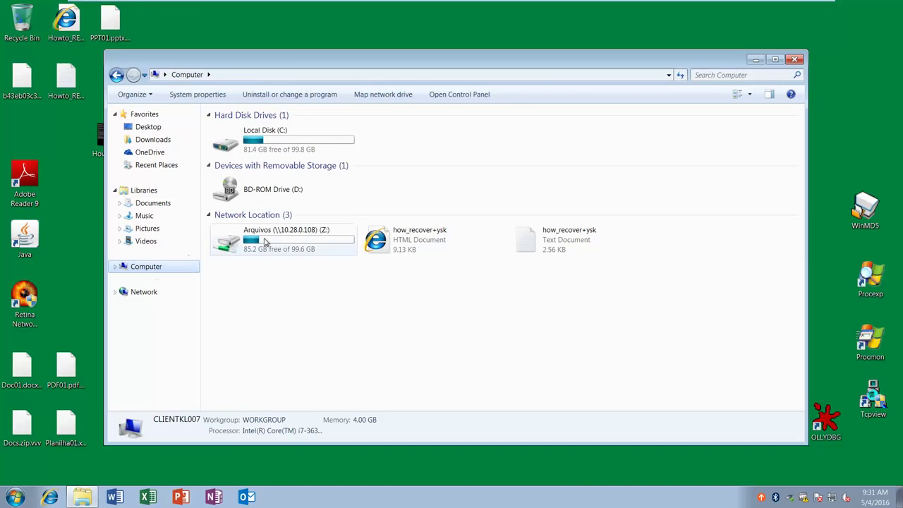
double_click(265, 242)
drag(305, 262, 205, 117)
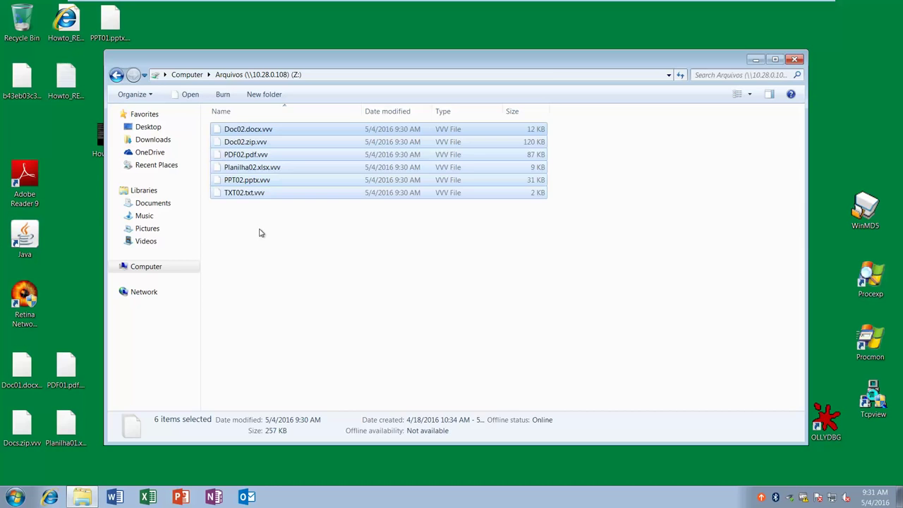
click(259, 234)
drag(286, 256, 206, 118)
click(795, 60)
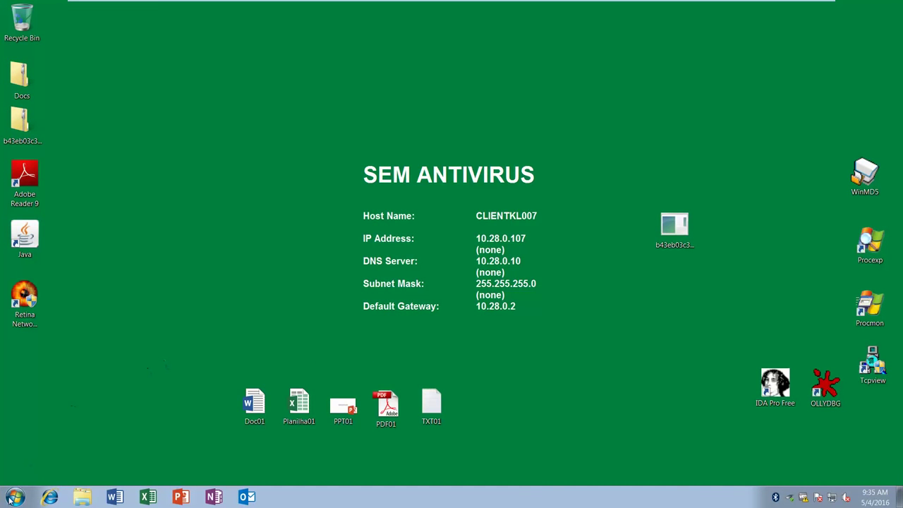
- Open the Doc01 document from the desktop to check that its contents are readable, then close its window
click(11, 500)
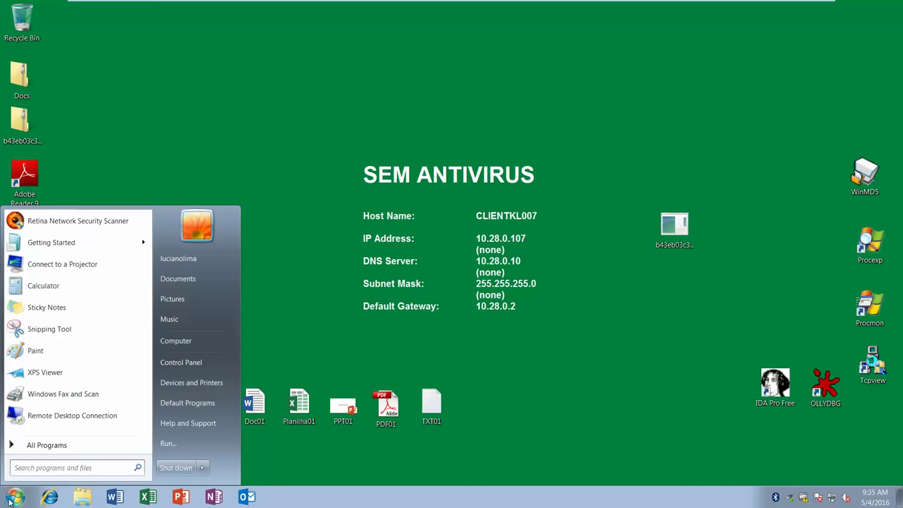
click(11, 499)
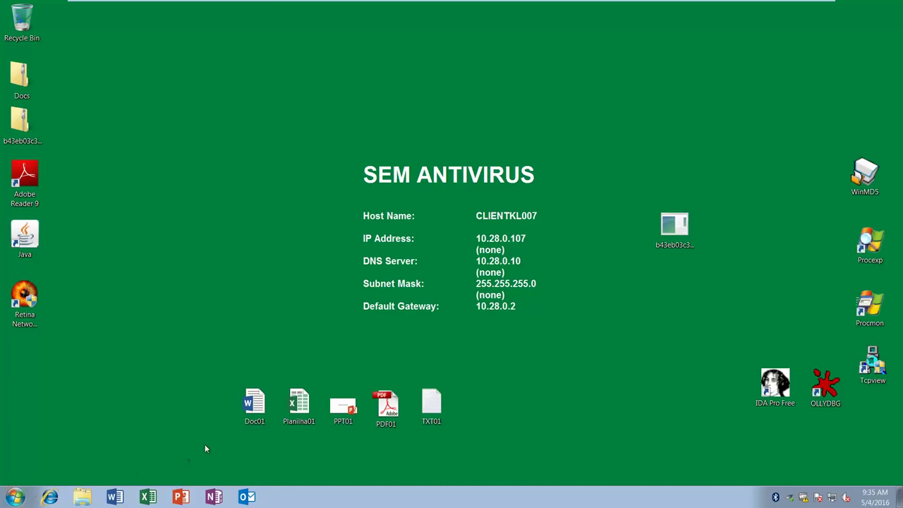
double_click(255, 403)
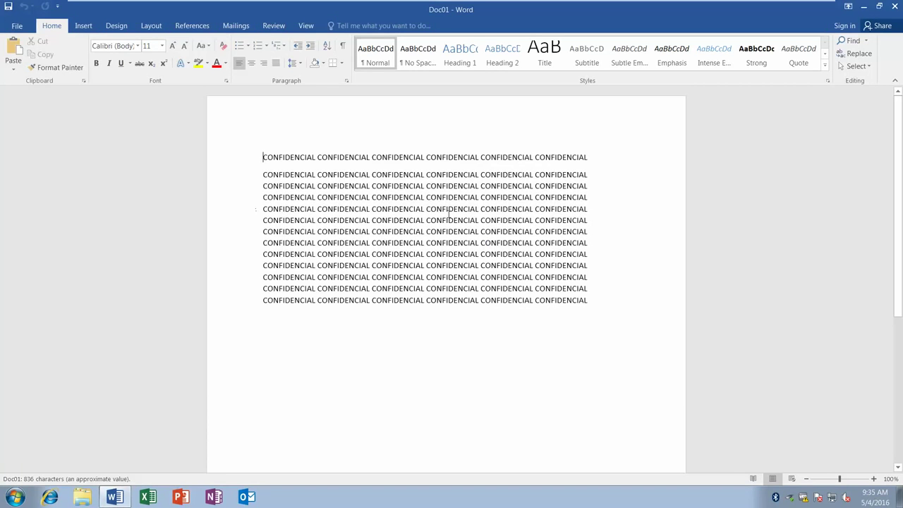
right_click(116, 494)
click(95, 474)
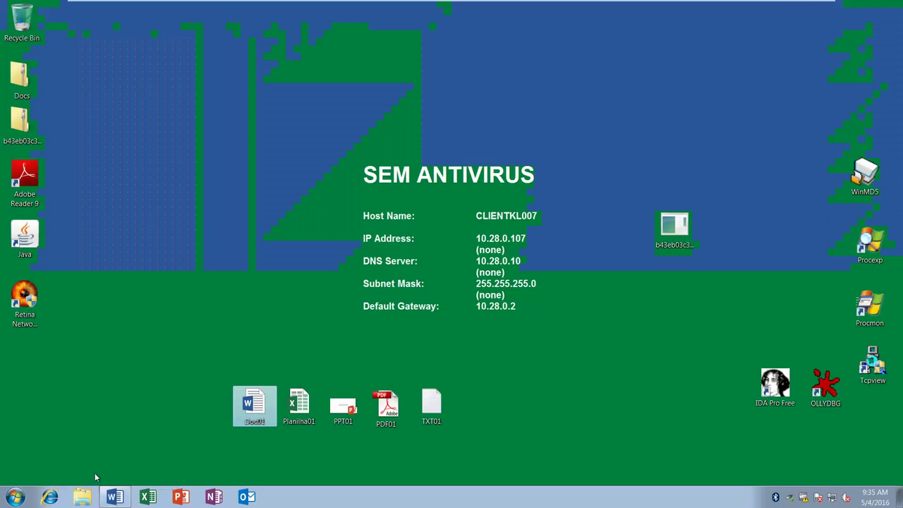
- Open the Planilha01 spreadsheet from the desktop to check its contents, then close its window
click(300, 409)
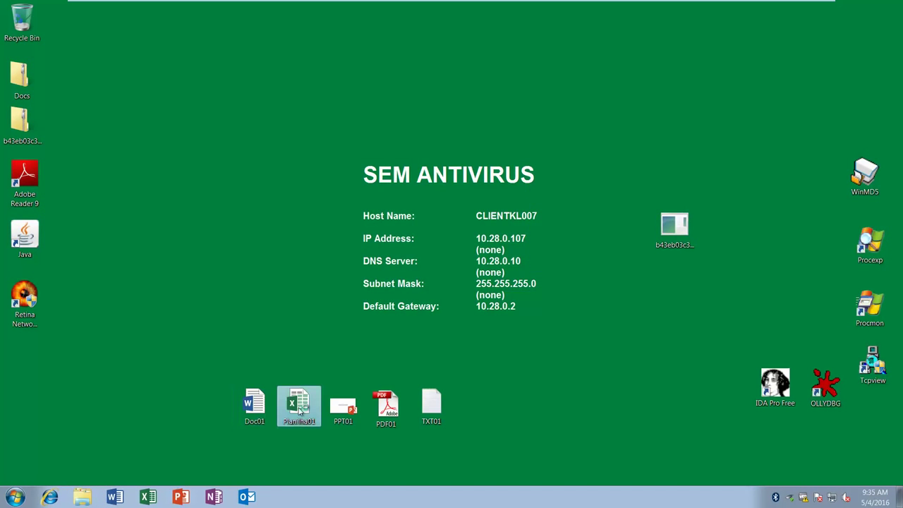
double_click(299, 409)
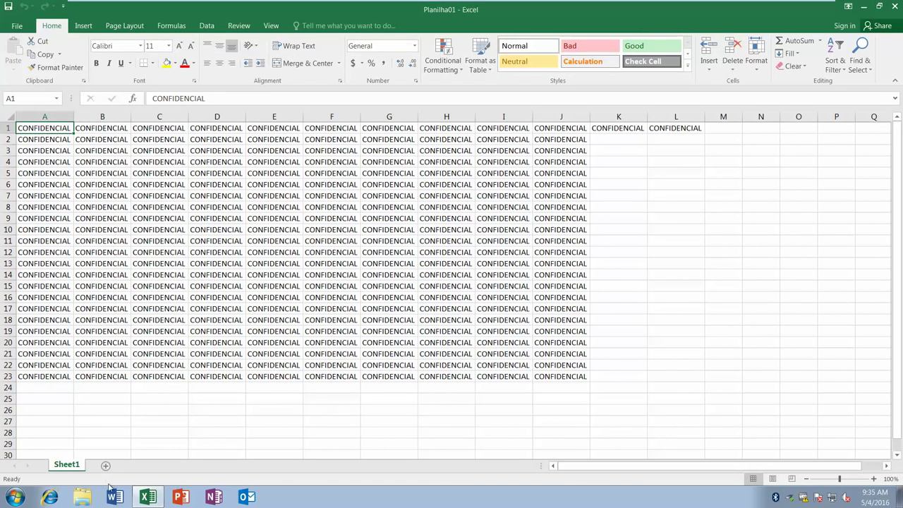
right_click(148, 496)
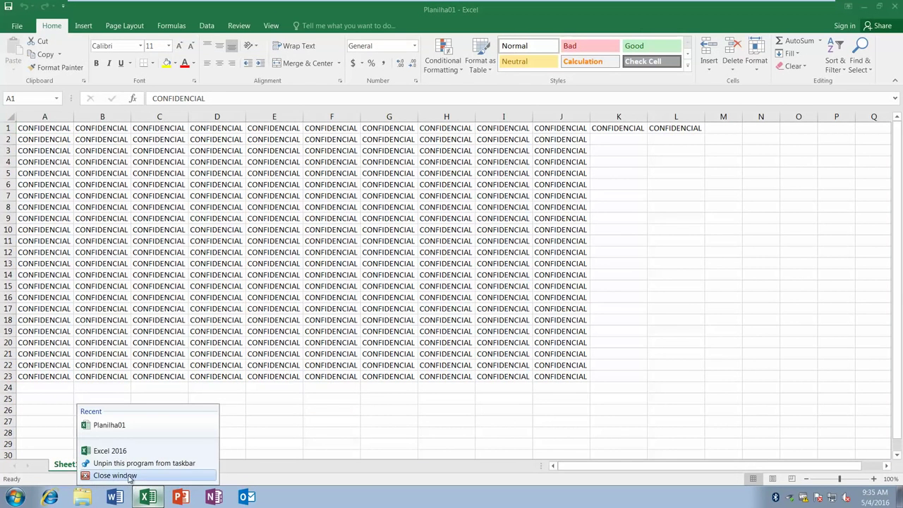
click(131, 476)
click(403, 278)
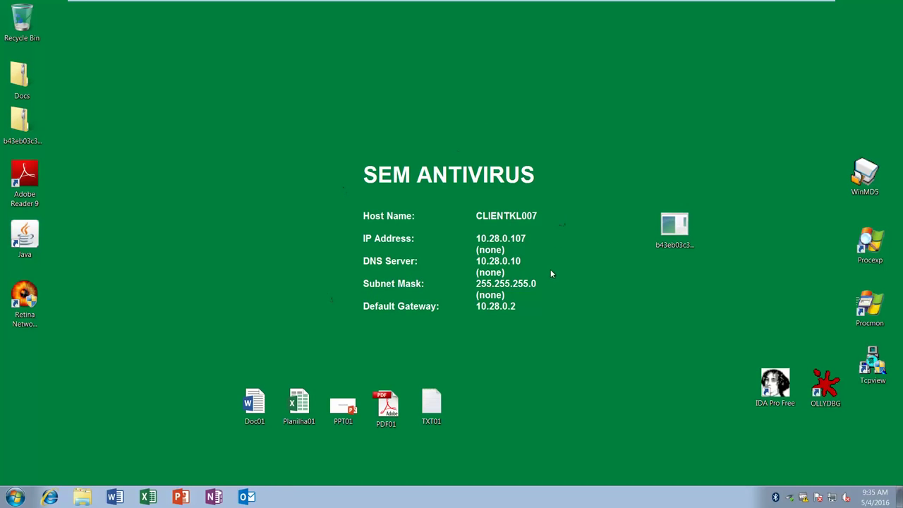
- Switch to the SERVER01KL virtual machine, open the Kaspersky Security Console to view the protection status, and close it
mouse_move(577, 5)
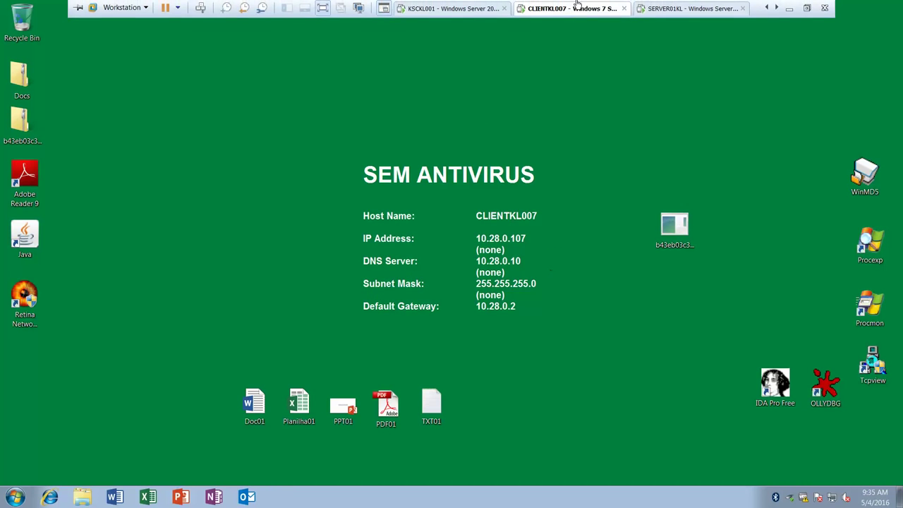
click(674, 9)
drag(177, 126, 728, 344)
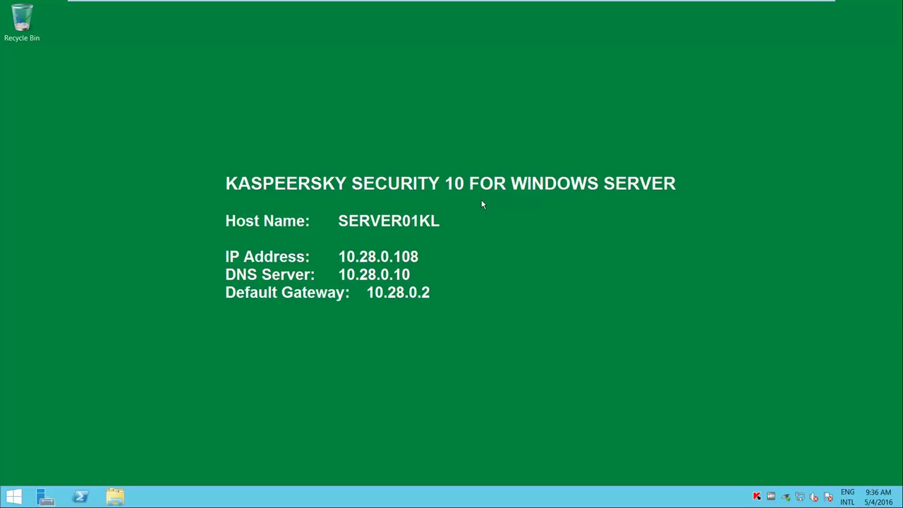
right_click(756, 501)
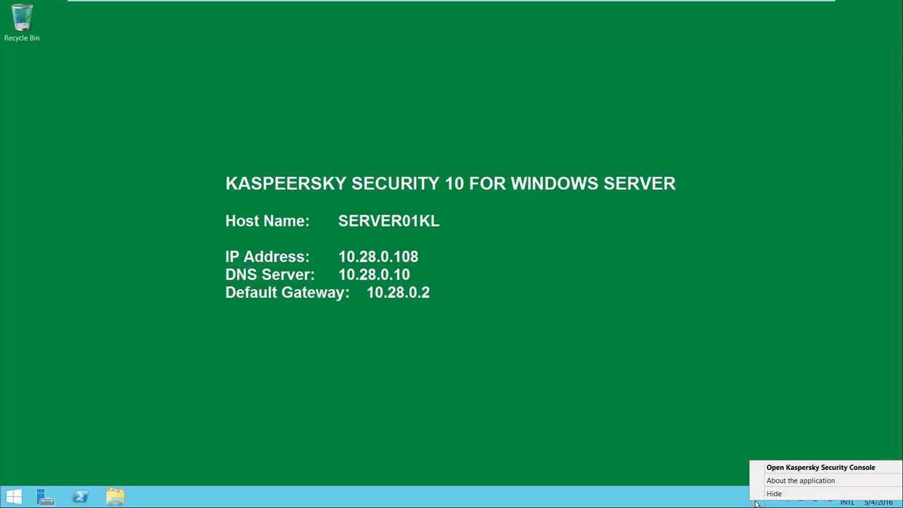
click(762, 468)
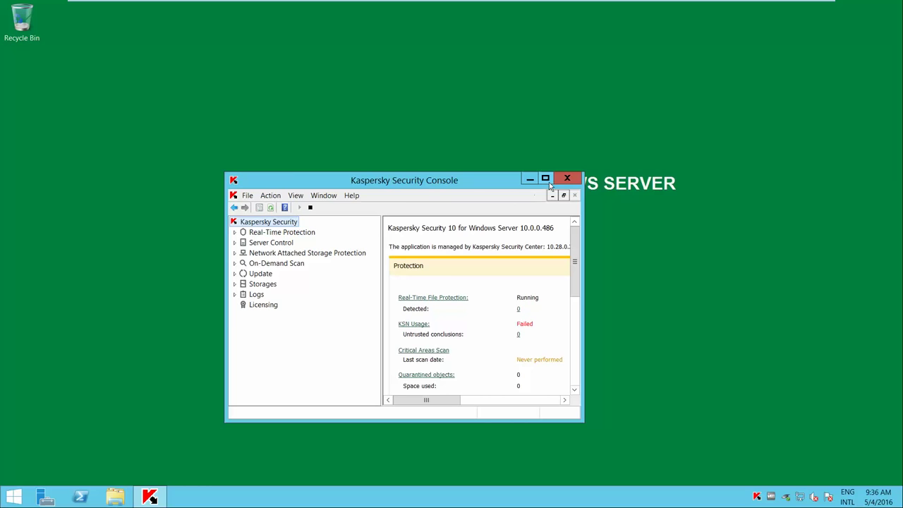
click(545, 179)
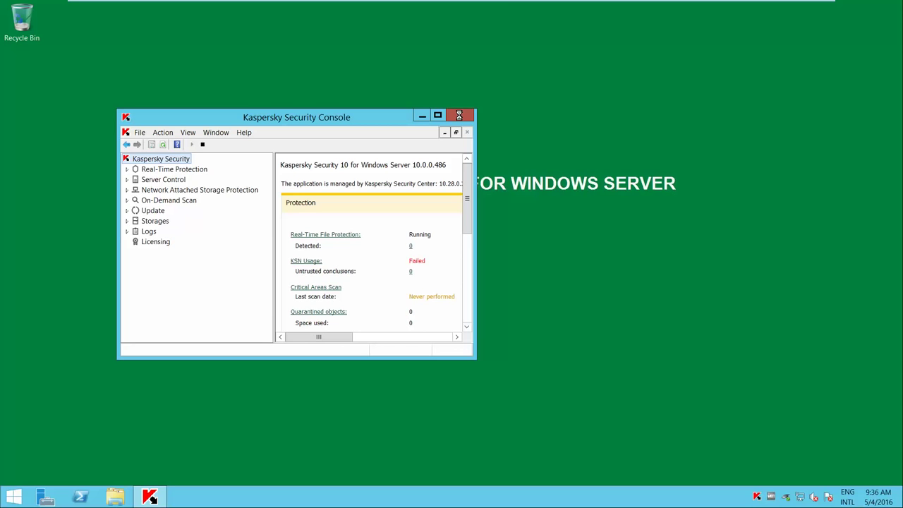
- Switch back to the CLIENTKL007 virtual machine and run the b43eb03c3... ransomware sample from the desktop
mouse_move(501, 5)
click(536, 10)
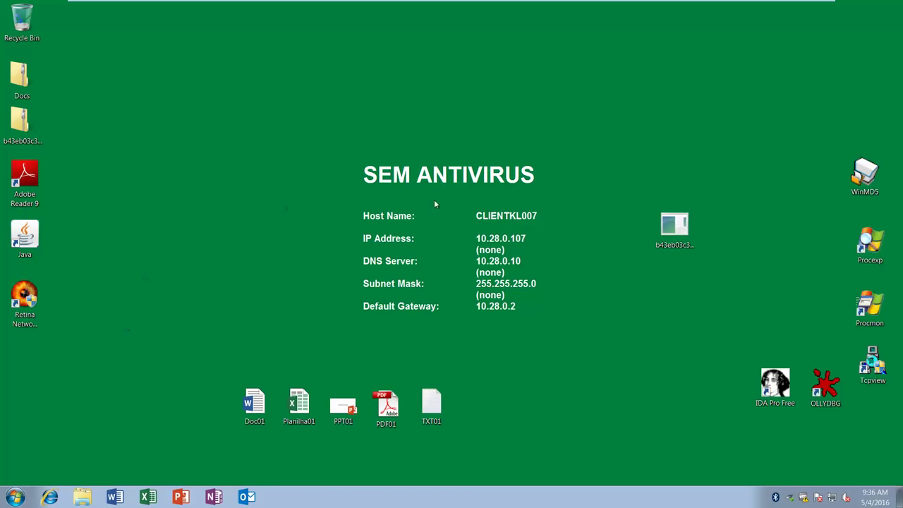
click(671, 237)
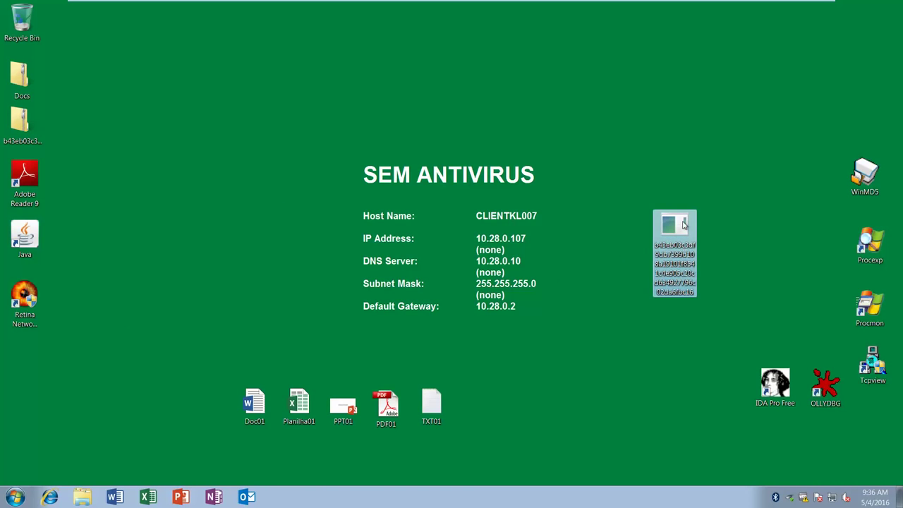
double_click(683, 225)
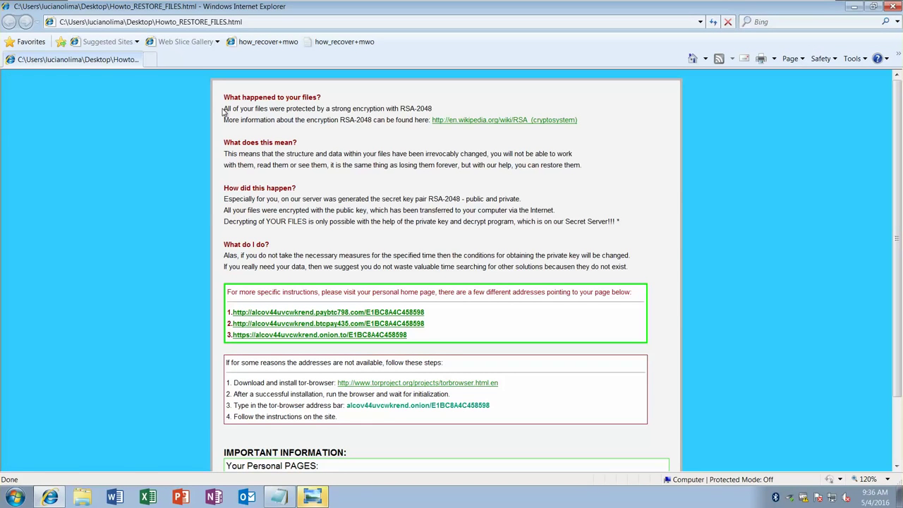
- Highlight the RSA-2048 encryption statement in the Howto_RESTORE_FILES web page, then close the web, text and image versions of the note
drag(224, 109, 460, 108)
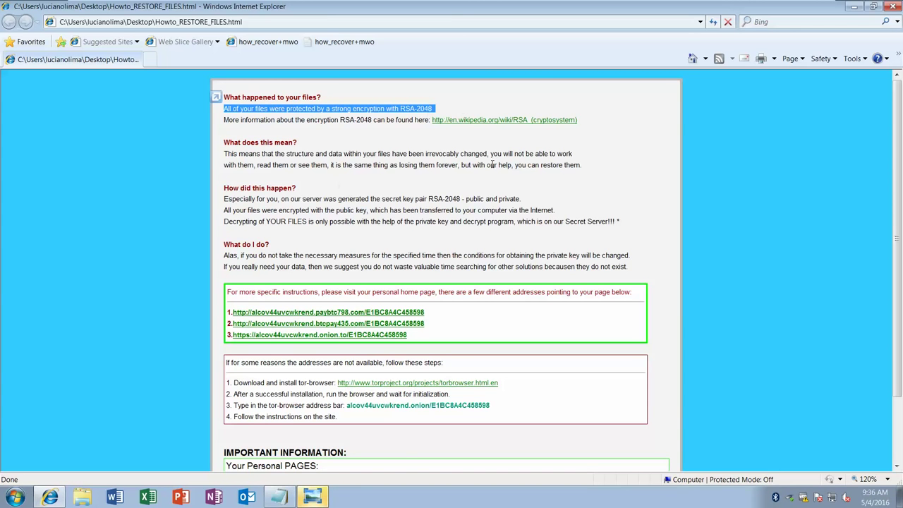
drag(322, 7, 323, 128)
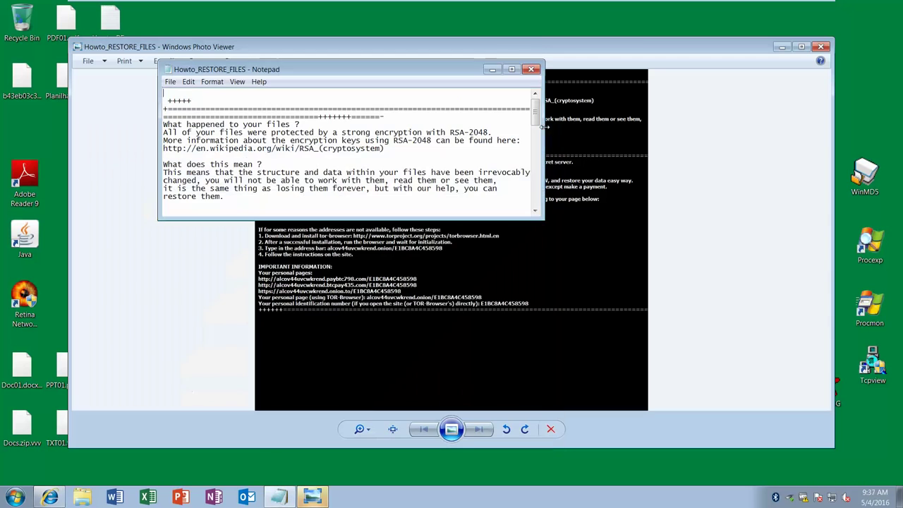
click(542, 127)
click(531, 70)
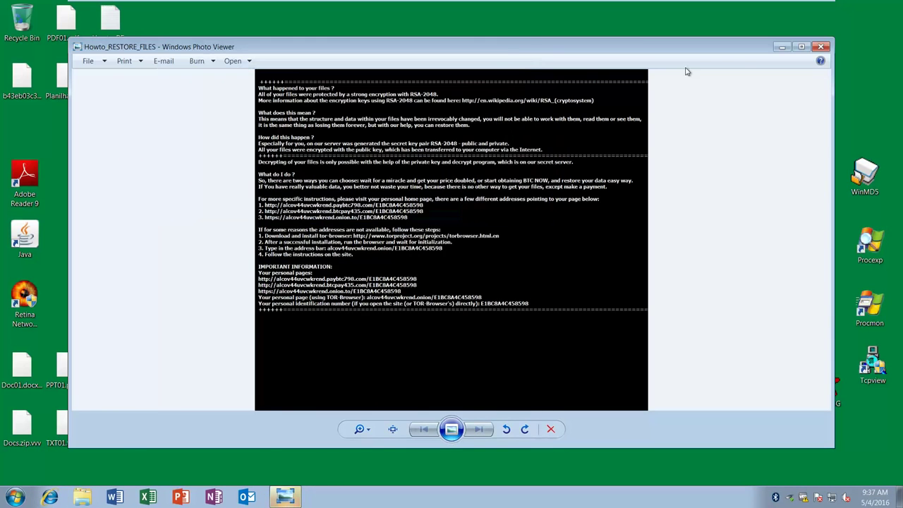
click(820, 47)
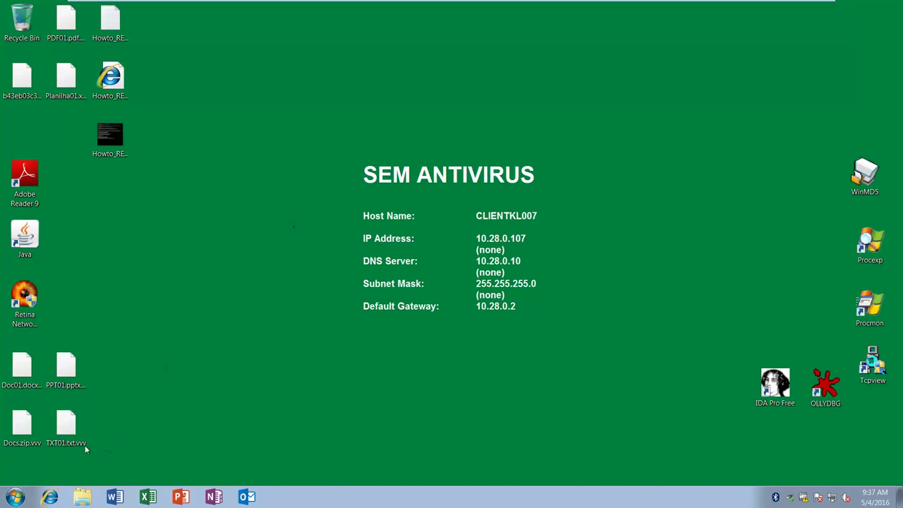
- Examine the full names and extensions of the presentation, spreadsheet, document and zip files on the desktop
click(66, 367)
click(63, 95)
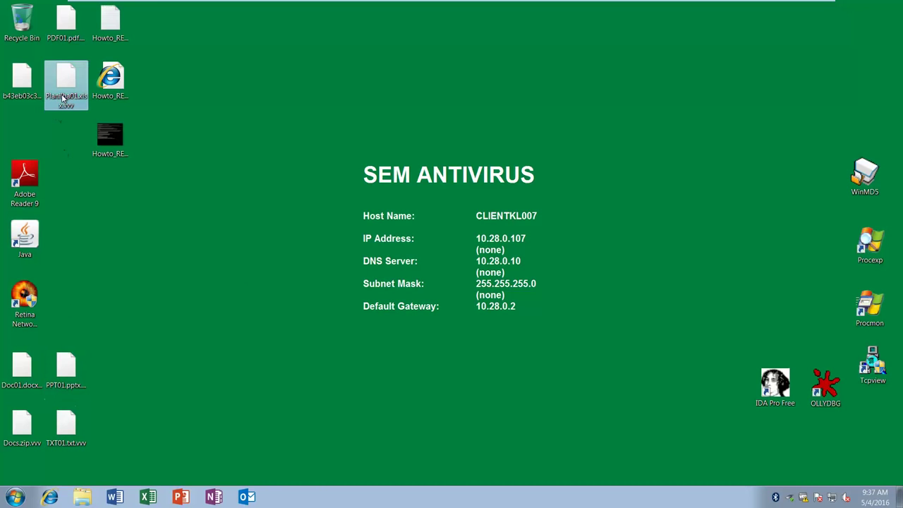
click(22, 79)
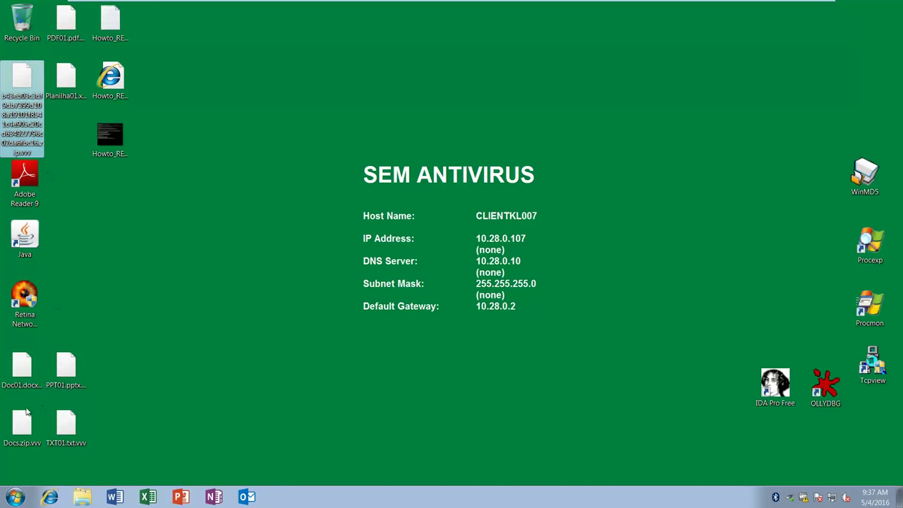
click(22, 371)
click(21, 416)
- Move TXT01.txt.vvv to an empty area of the desktop and rename it to TXT01.txt, accepting the extension change
drag(66, 424, 223, 312)
click(236, 326)
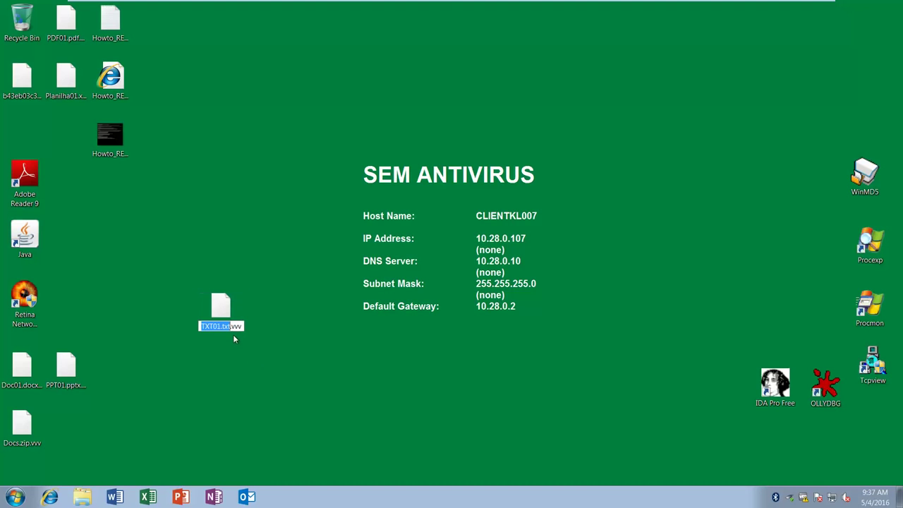
key(End)
key(BackSpace)
key(BackSpace)
key(BackSpace)
key(BackSpace)
key(Return)
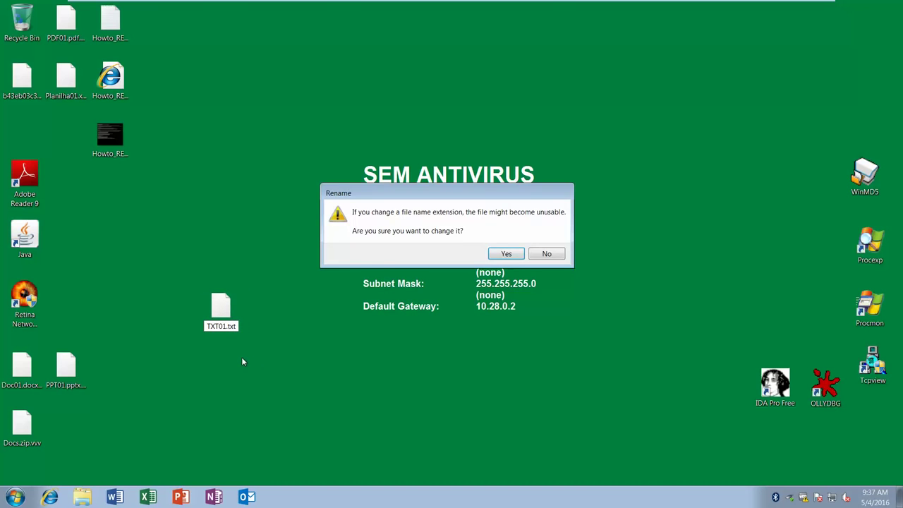
key(Return)
- Open the renamed TXT01 file, select through its text to examine the contents, and close it
double_click(230, 318)
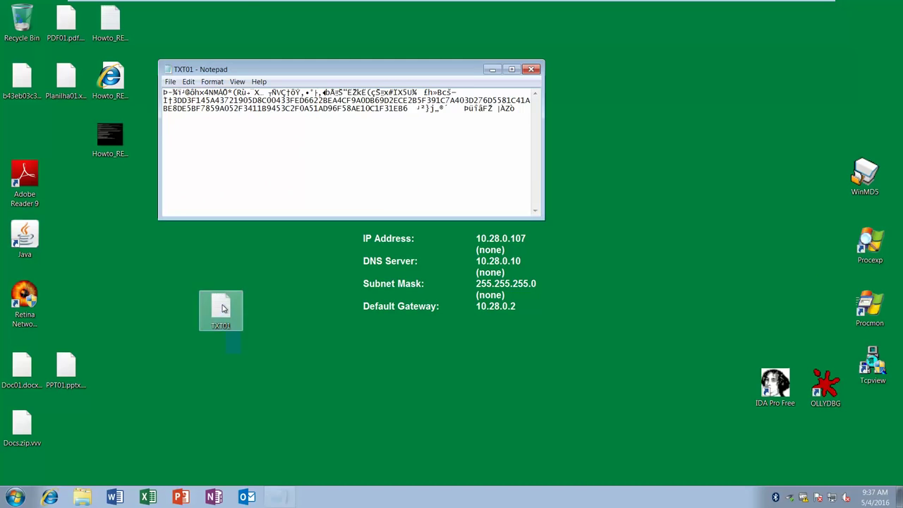
drag(164, 92, 465, 204)
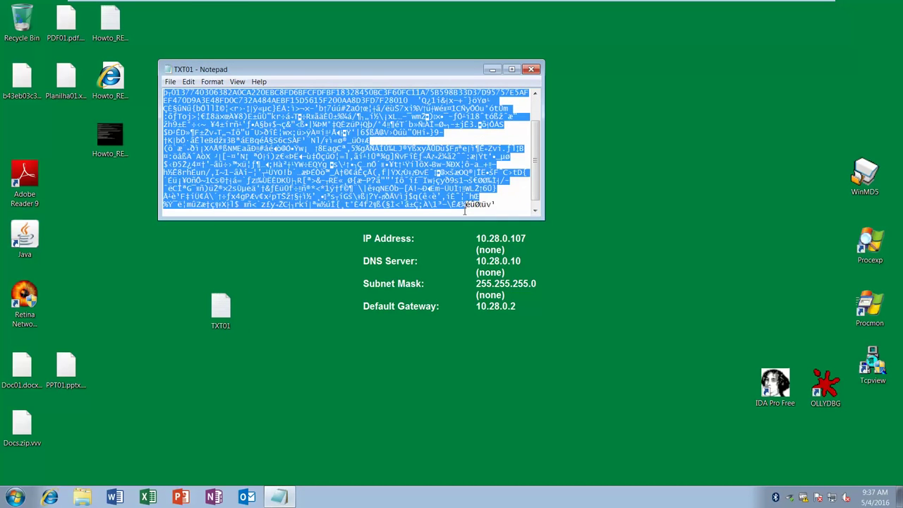
click(531, 69)
- Try to open the Arquivos (Z:) network drive from the computer's drive list
click(84, 496)
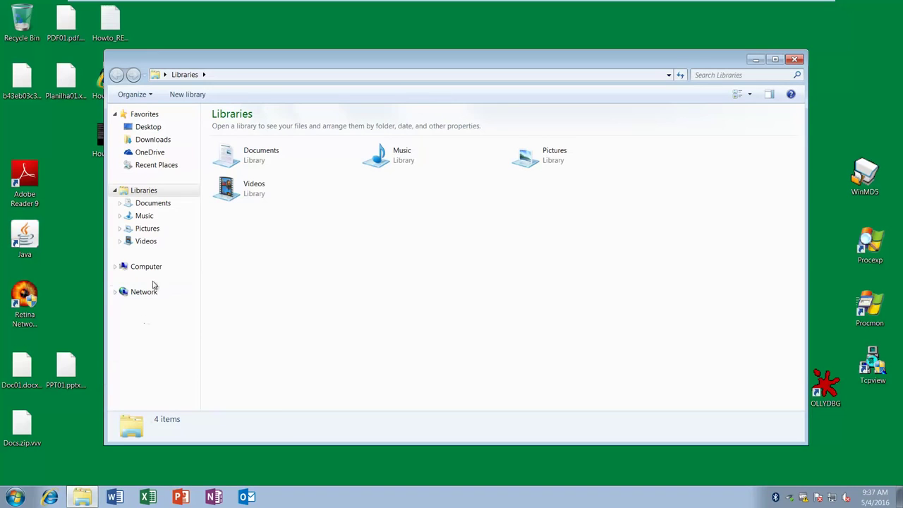
click(151, 265)
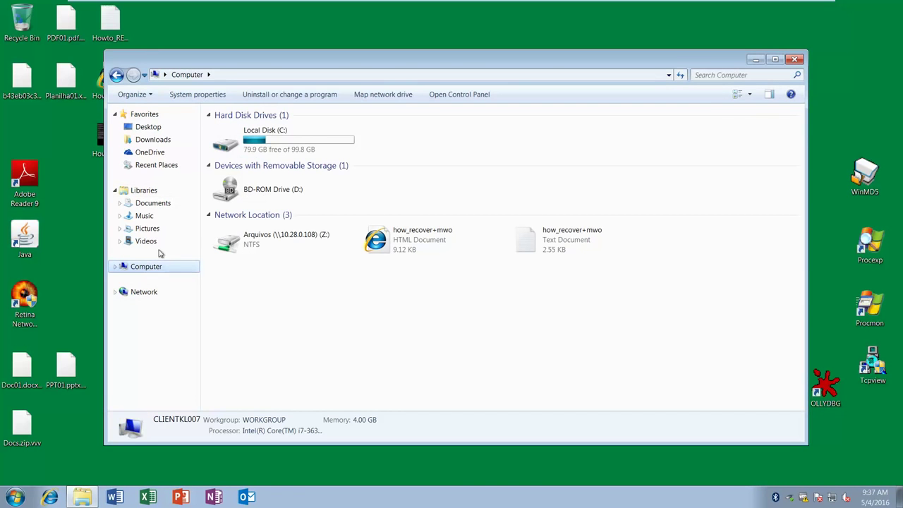
double_click(273, 239)
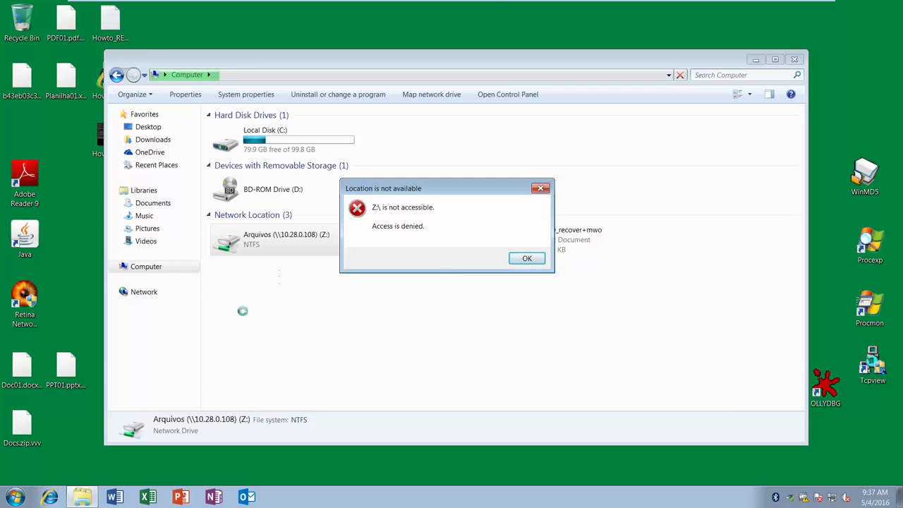
- Switch to the SERVER01KL virtual machine, open the Kaspersky Security Console in a maximized window, and view the Anti-Cryptor task details
mouse_move(500, 4)
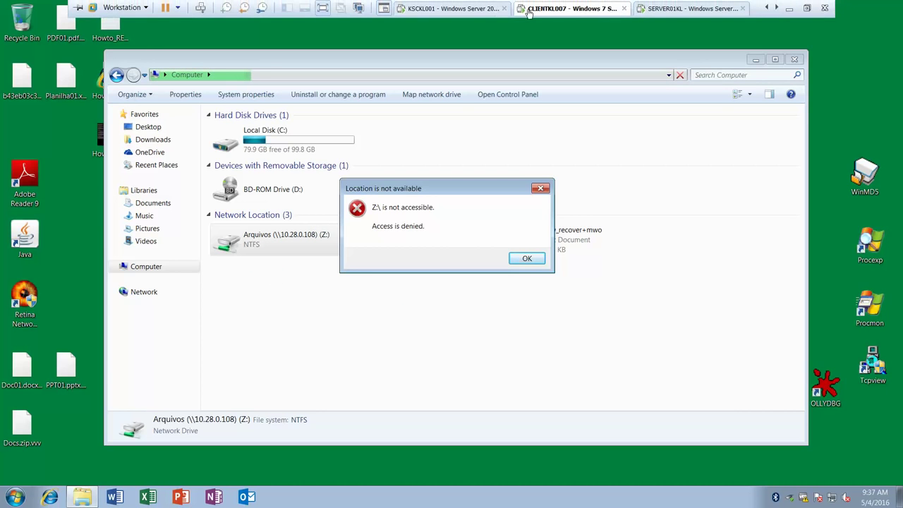
click(670, 10)
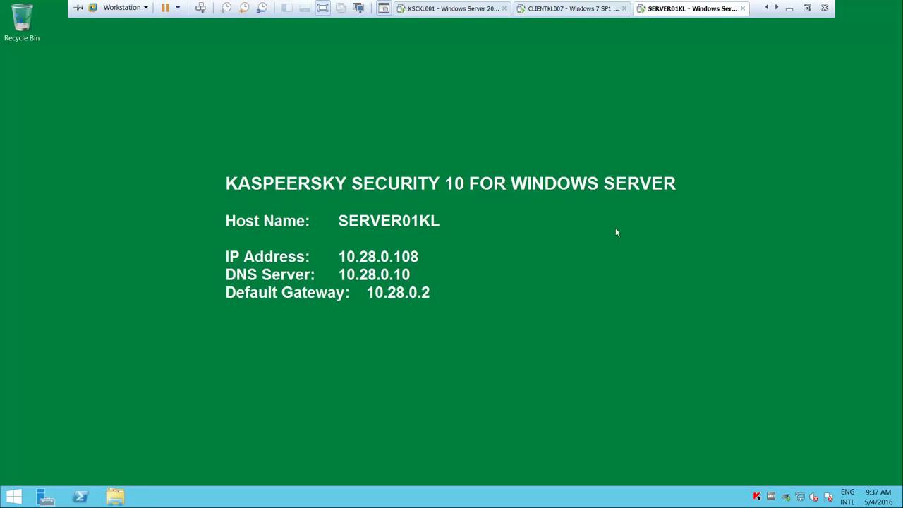
right_click(756, 498)
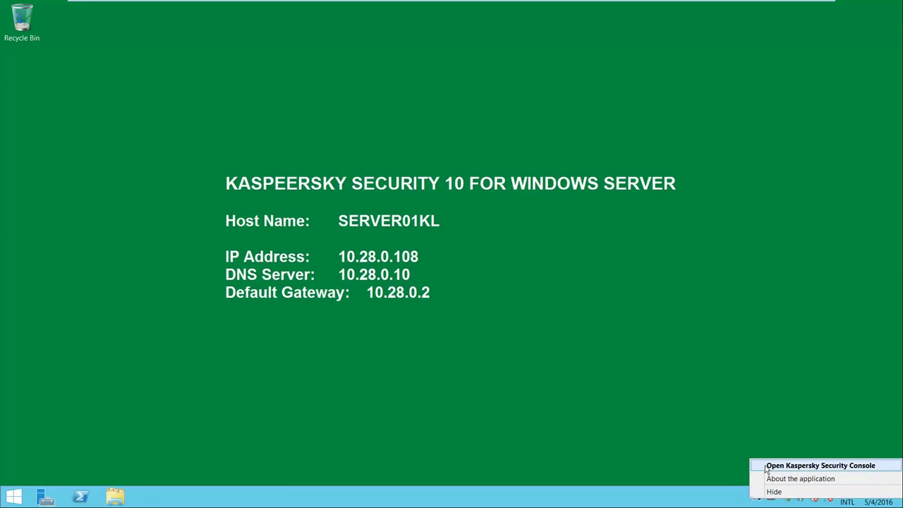
click(766, 466)
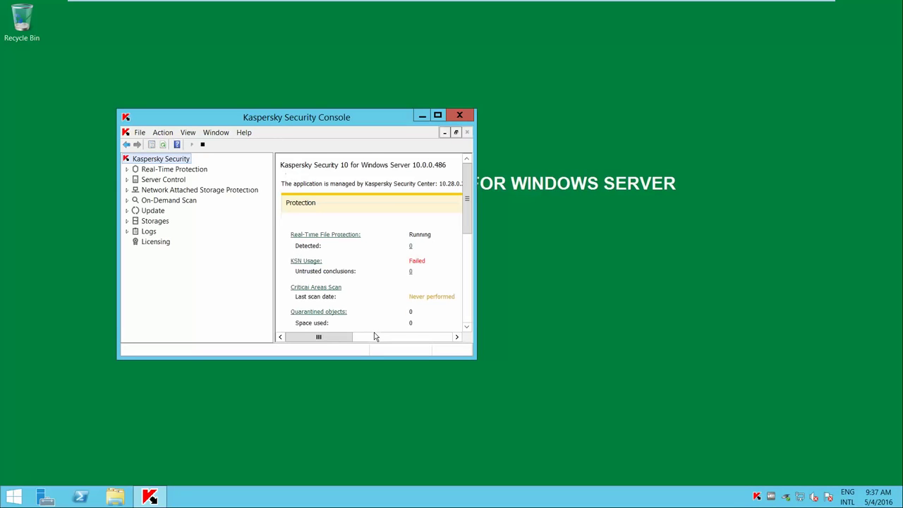
click(437, 116)
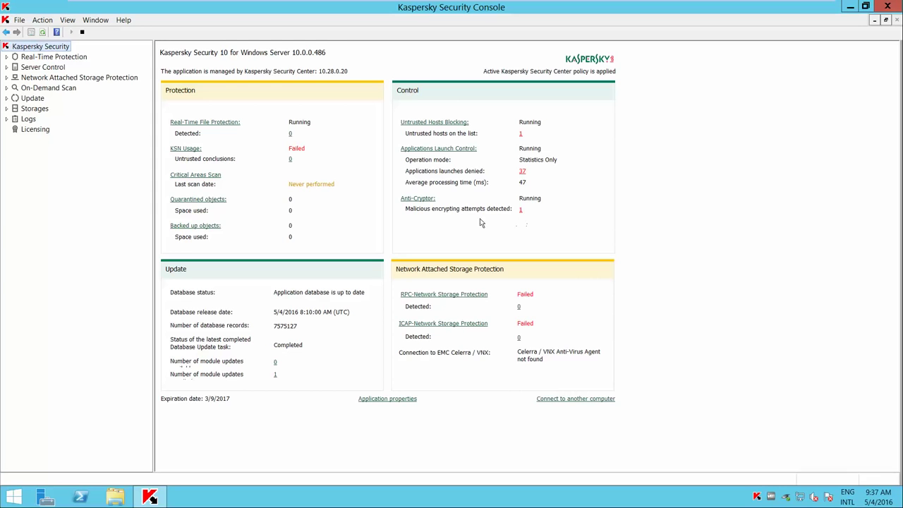
click(414, 200)
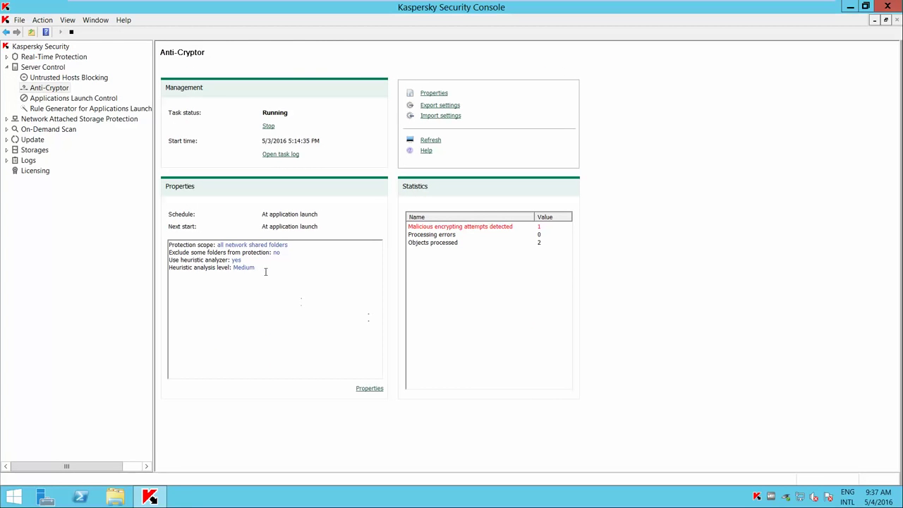
- Open the Anti-Cryptor task log, list its events, and widen the Event column to read the detection entry
click(280, 155)
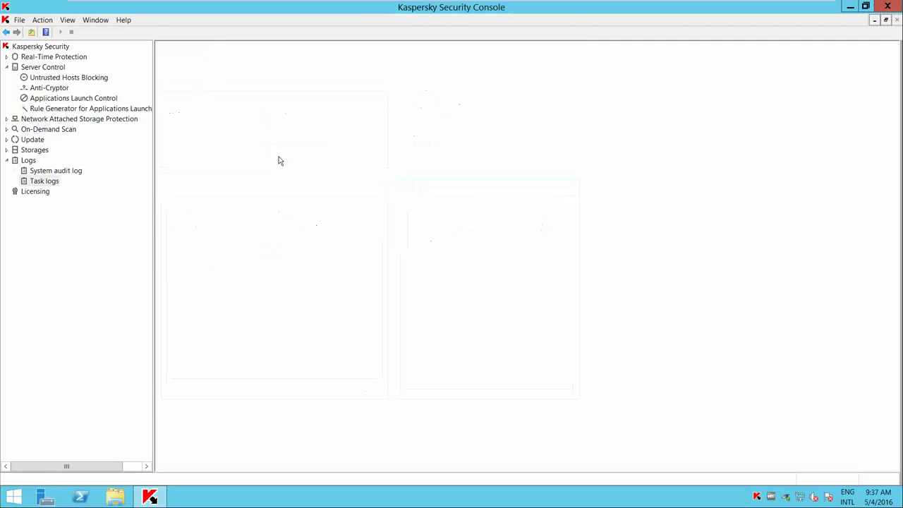
click(294, 157)
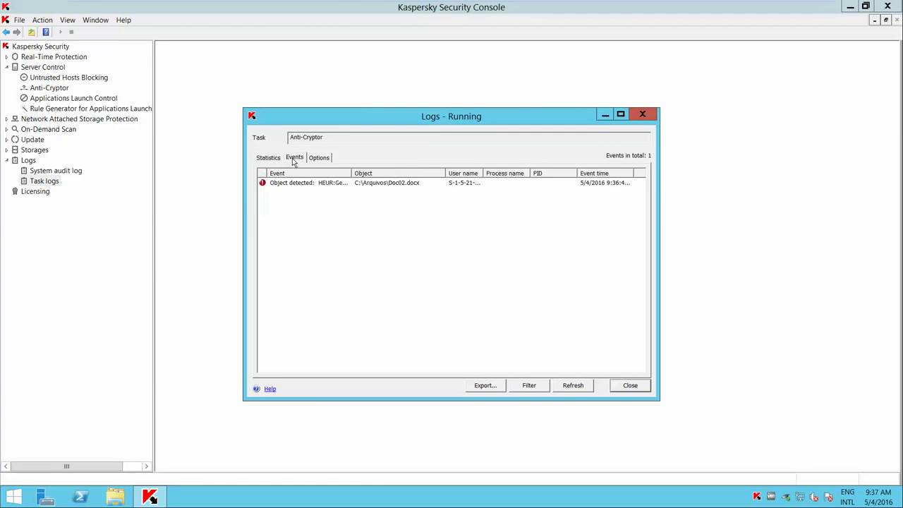
click(308, 183)
drag(352, 173, 418, 195)
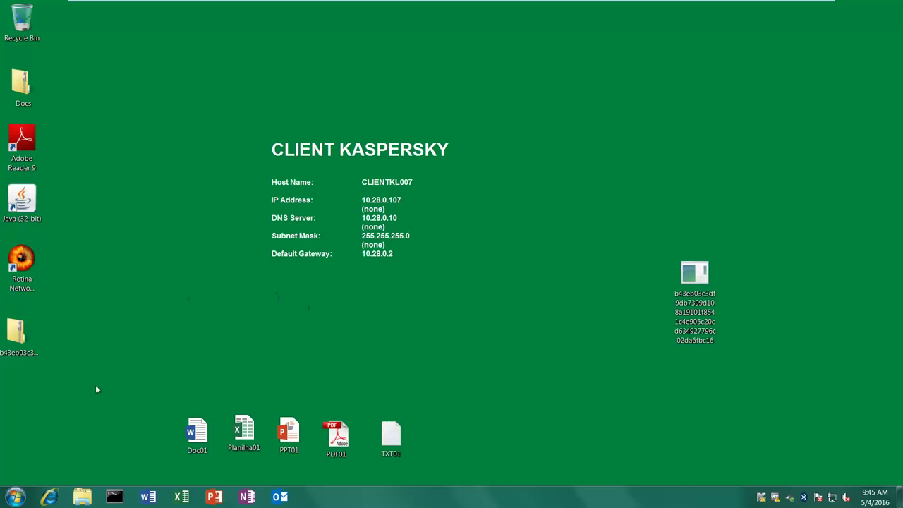
click(15, 497)
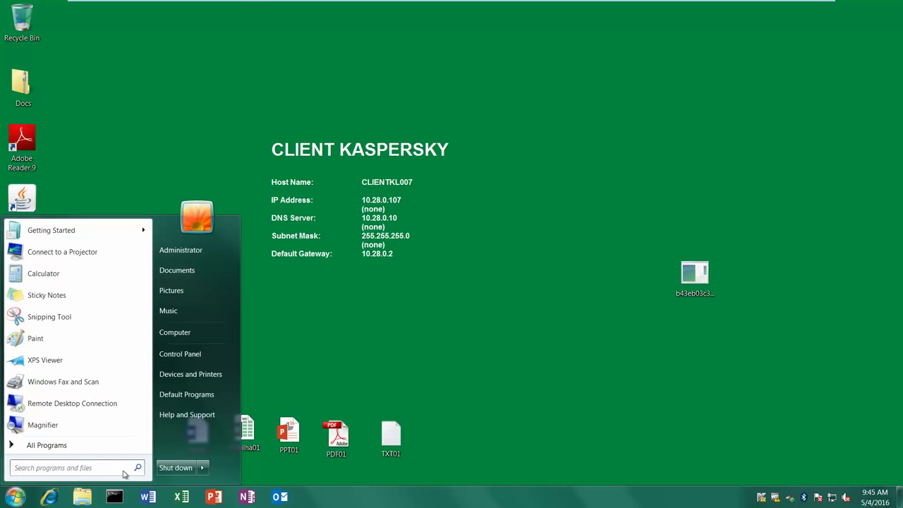
click(329, 375)
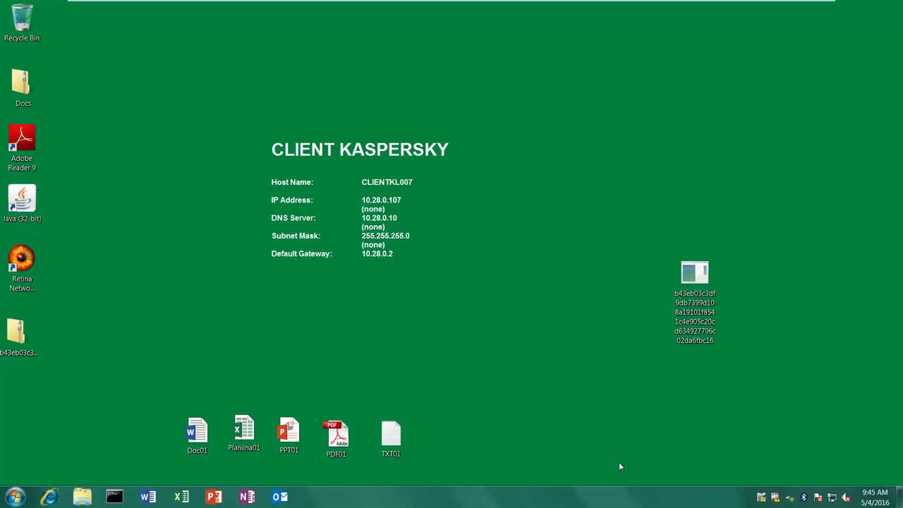
click(705, 332)
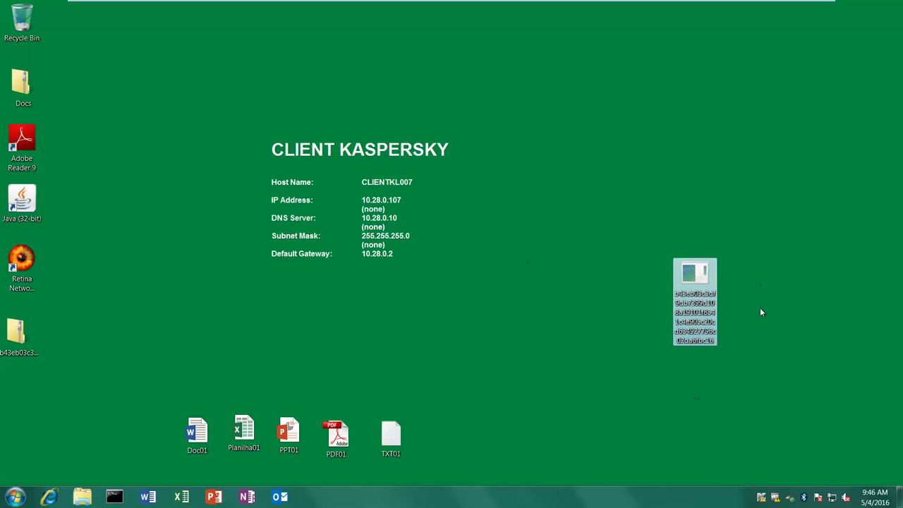
- Resume Kaspersky Endpoint Security protection on the CLIENTKL007 client
right_click(762, 496)
click(768, 454)
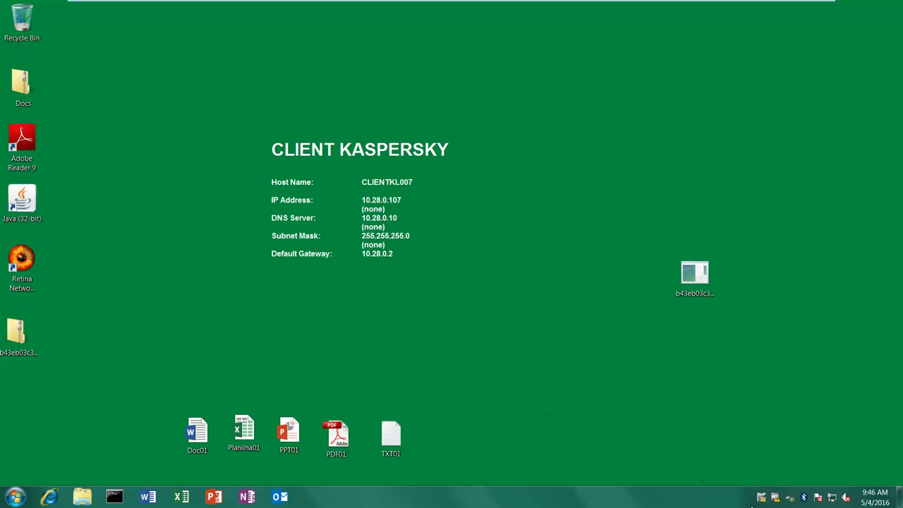
click(655, 448)
- Open the Doc01 document from the desktop sample files to check its contents, and close it
drag(144, 324, 437, 459)
click(182, 428)
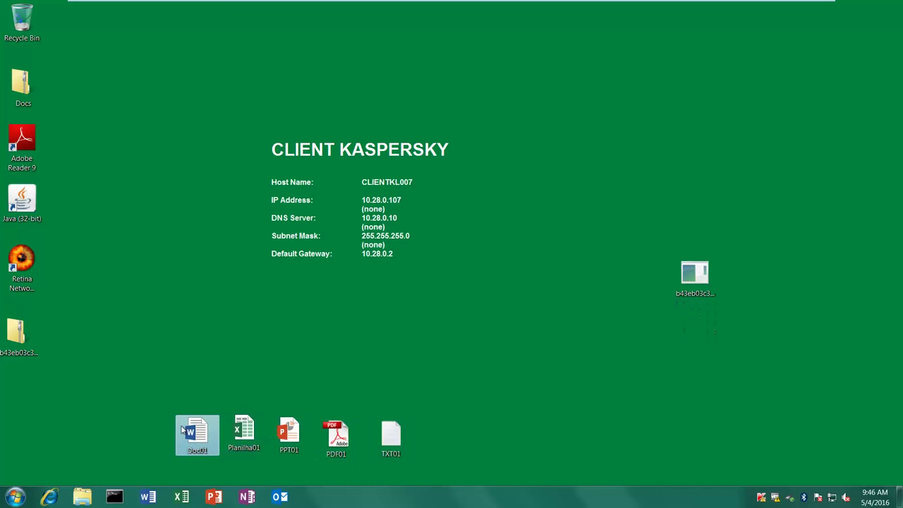
double_click(184, 429)
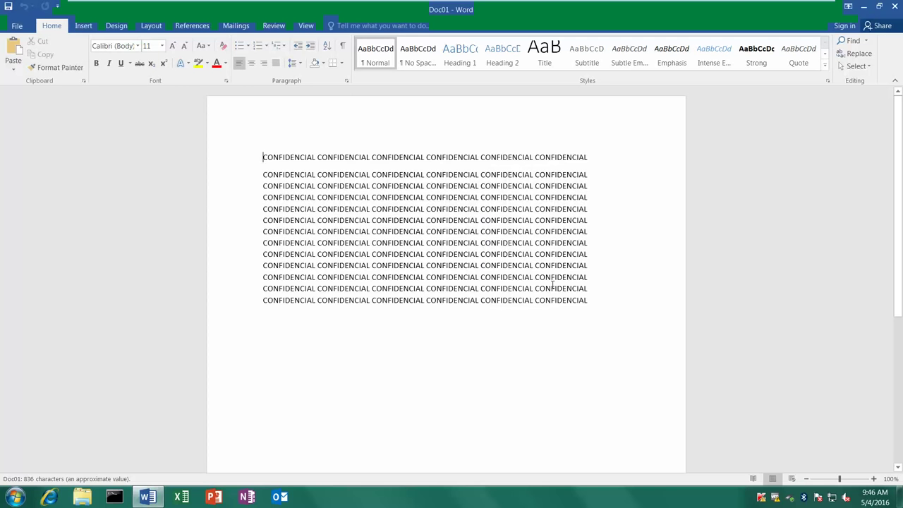
right_click(148, 497)
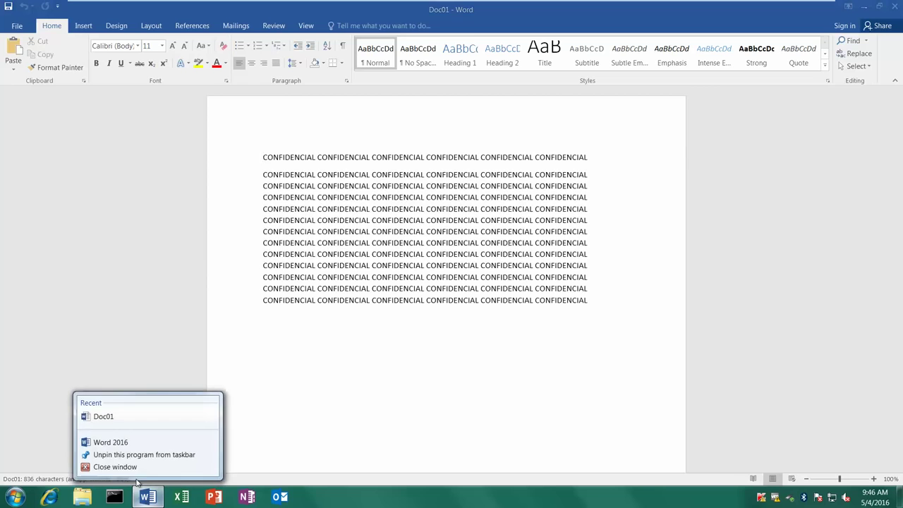
click(131, 468)
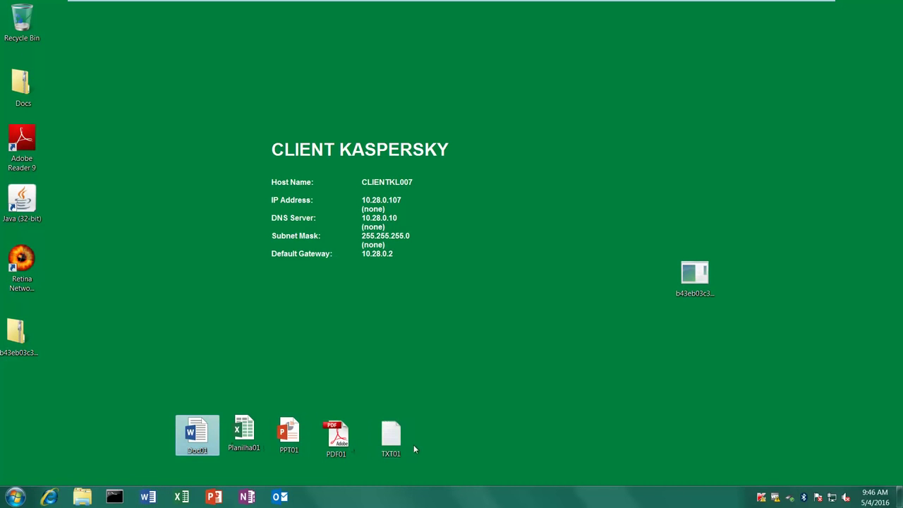
- Try to run the b43eb03c3... ransomware sample on the desktop and dismiss the resulting dialog
click(708, 281)
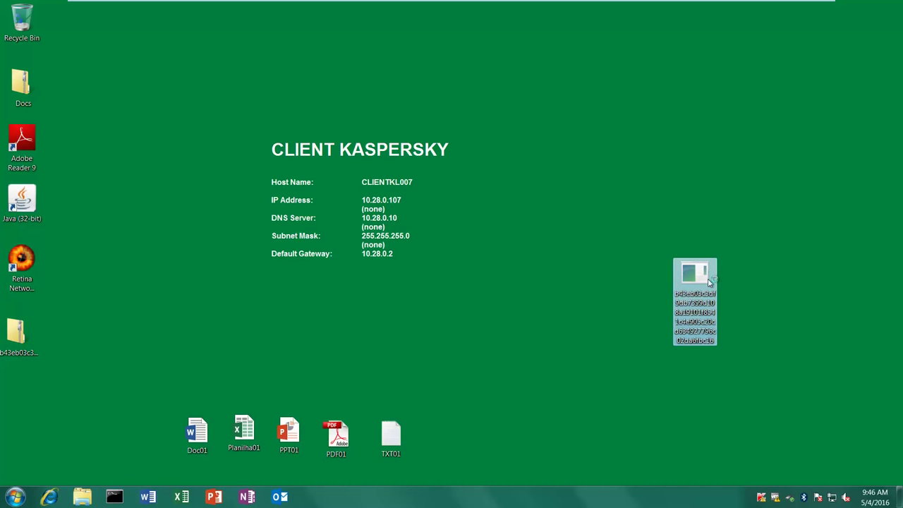
double_click(709, 282)
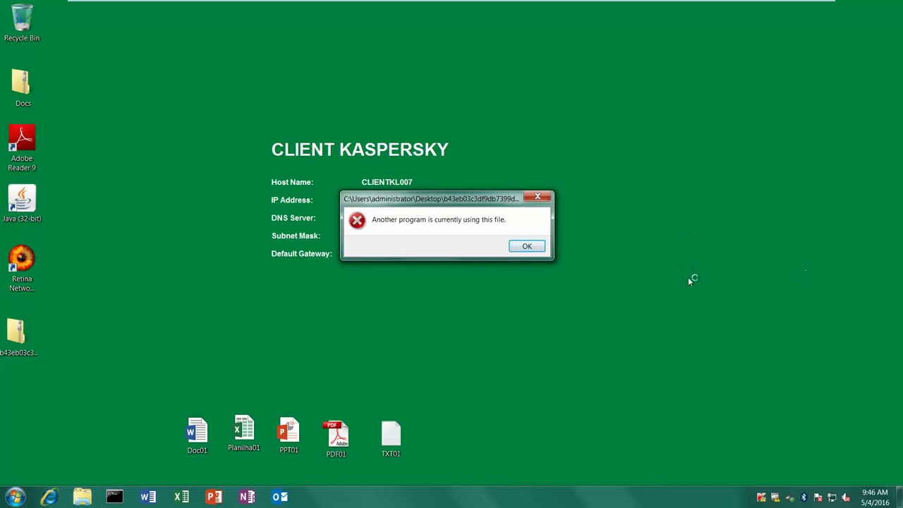
click(527, 246)
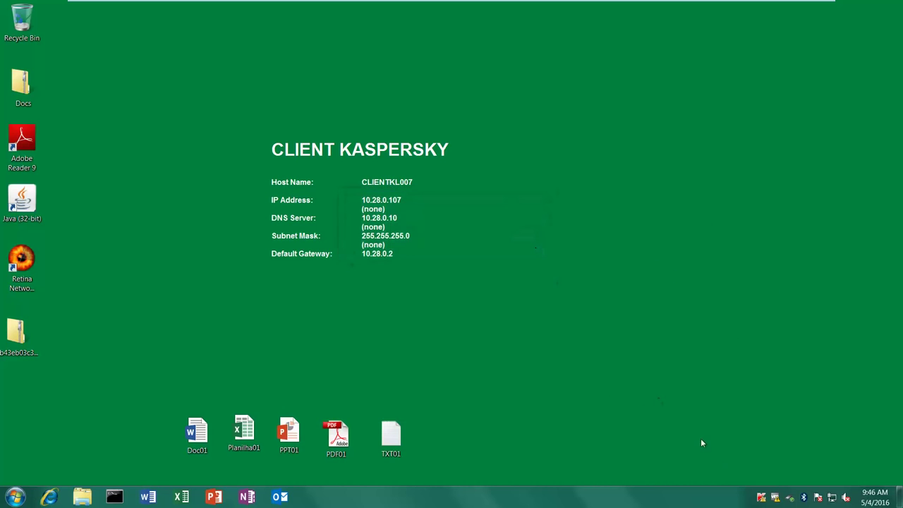
- Open Kaspersky Endpoint Security 10, examine the Quarantine entries with a widened Object column, and close the Storages window
right_click(764, 499)
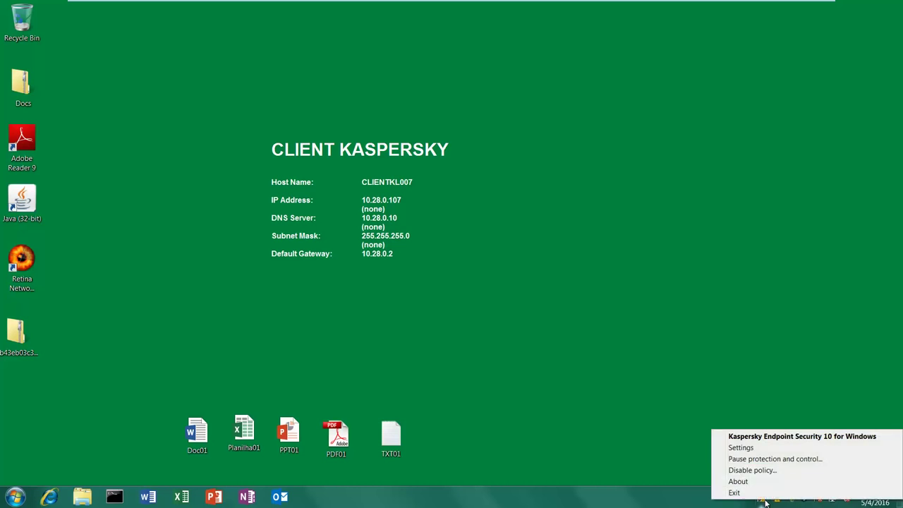
click(739, 437)
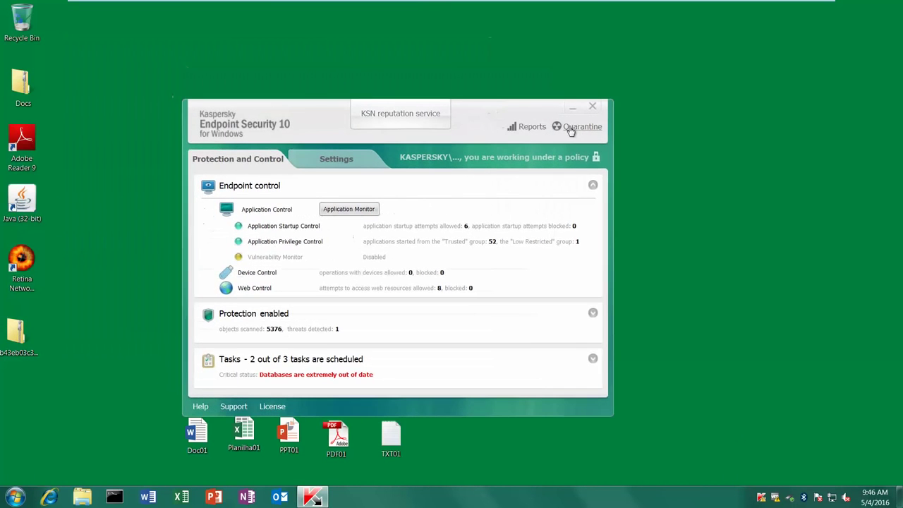
click(575, 70)
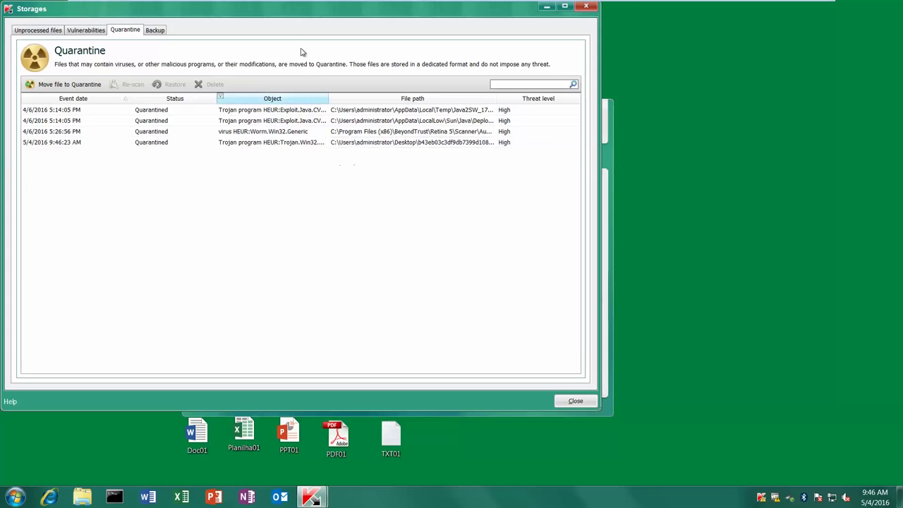
drag(303, 13, 484, 90)
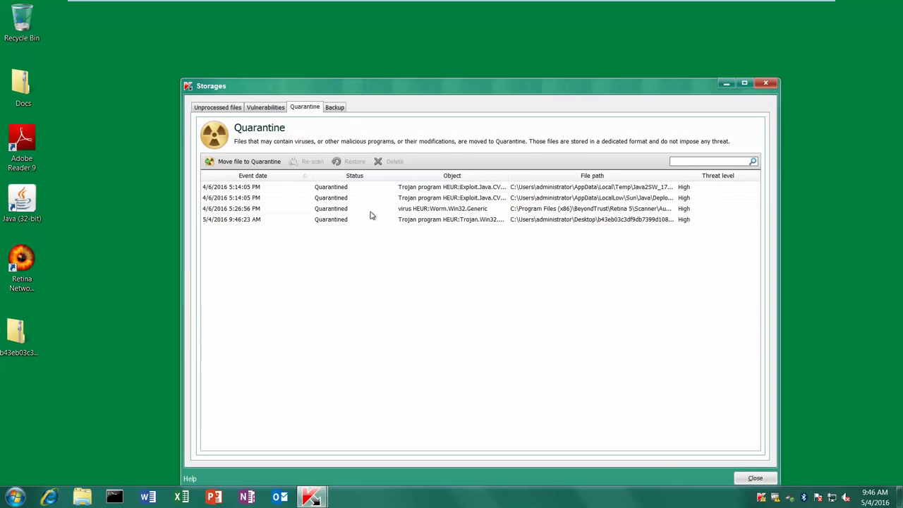
click(275, 191)
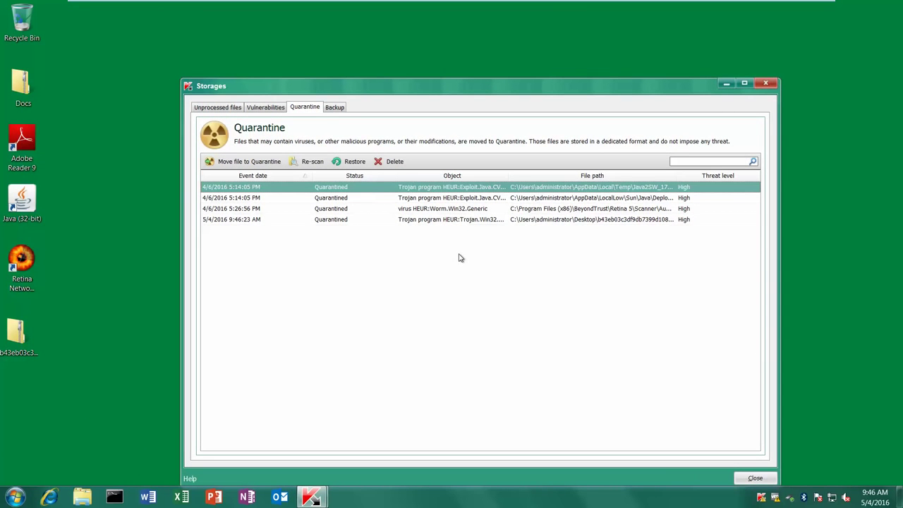
drag(508, 175, 597, 192)
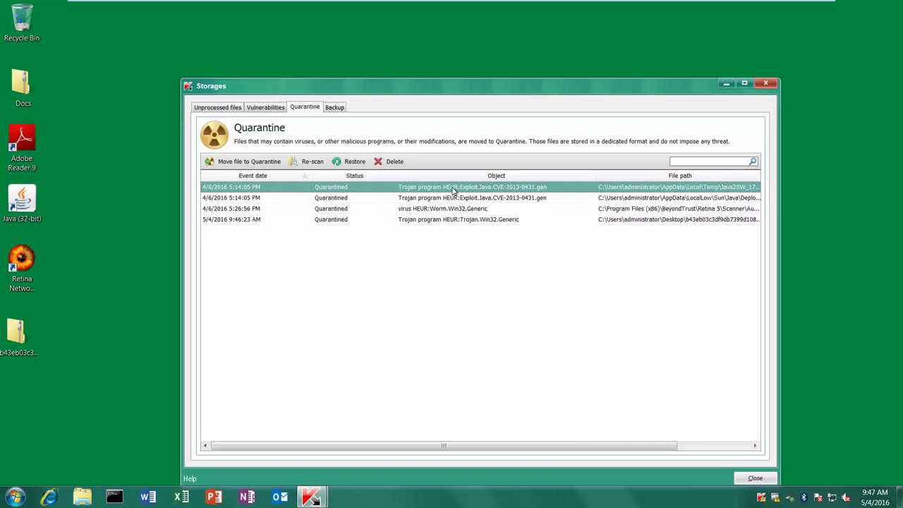
click(765, 83)
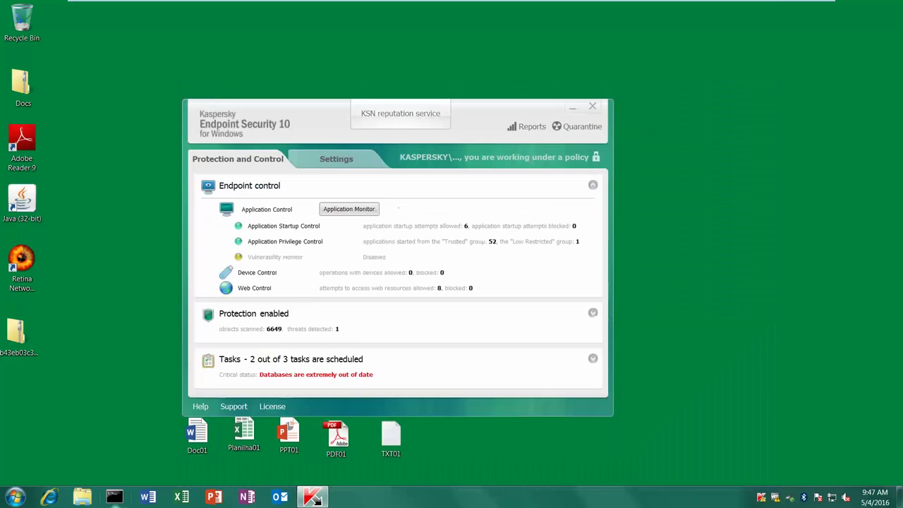
- Open the Arquivos (Z:) network drive in the file explorer and select all of its files
click(80, 499)
click(153, 268)
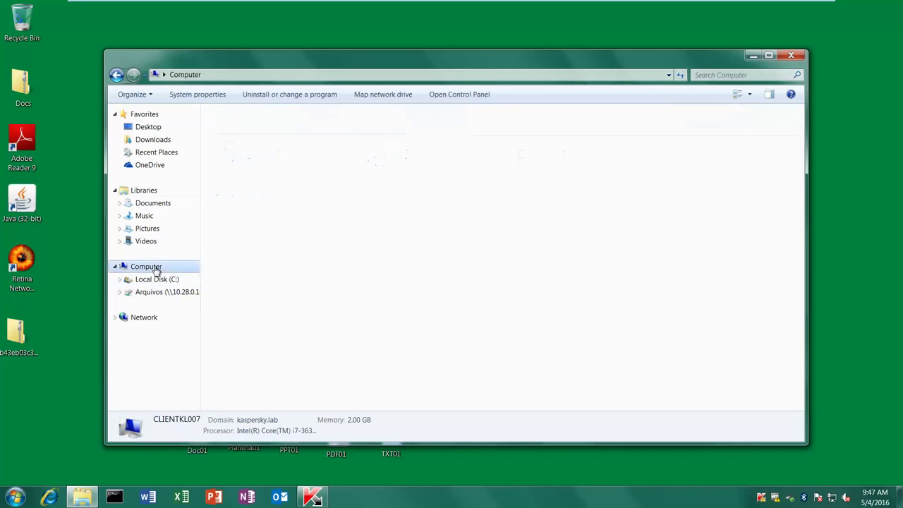
double_click(311, 245)
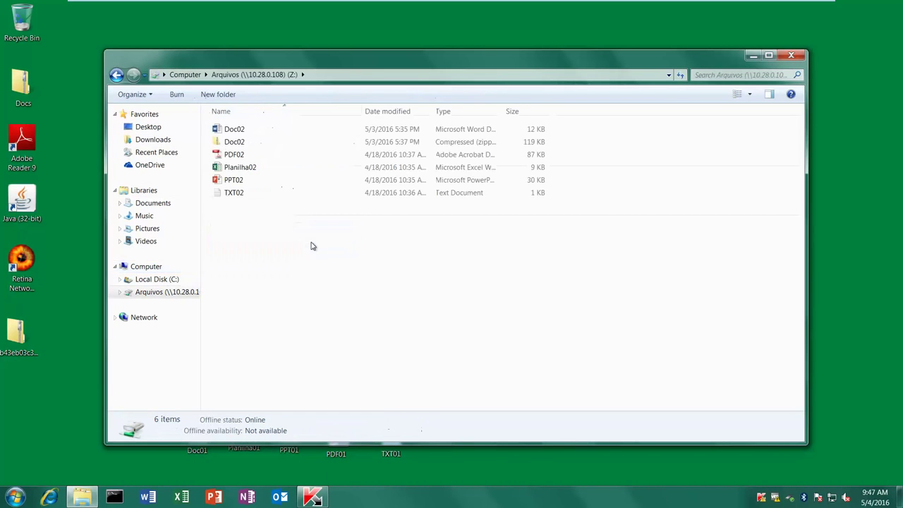
drag(359, 330, 168, 99)
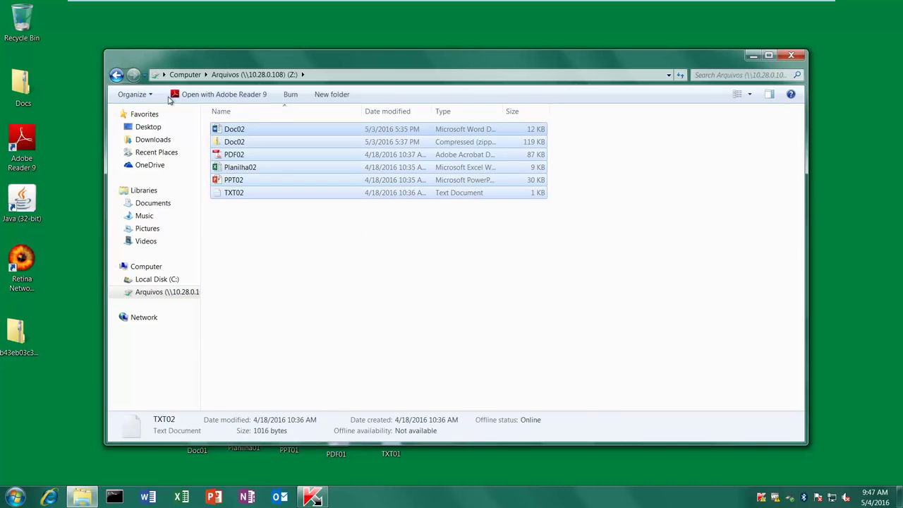
- Open Doc02 from the network drive, enable editing, and select through its text to examine the contents
double_click(227, 129)
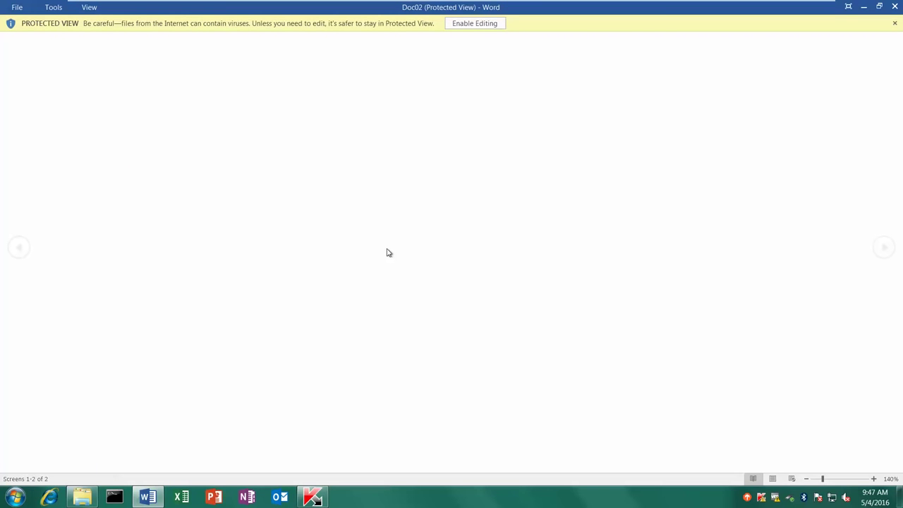
click(461, 29)
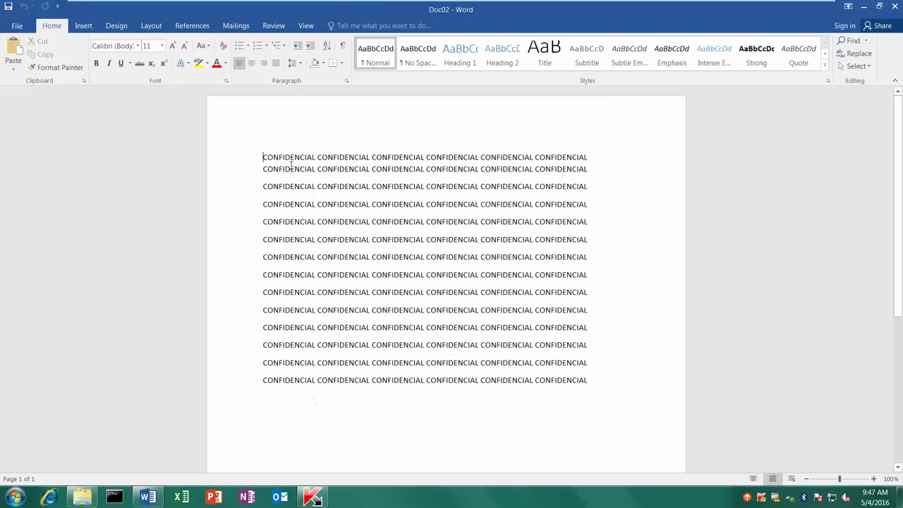
drag(301, 172, 534, 328)
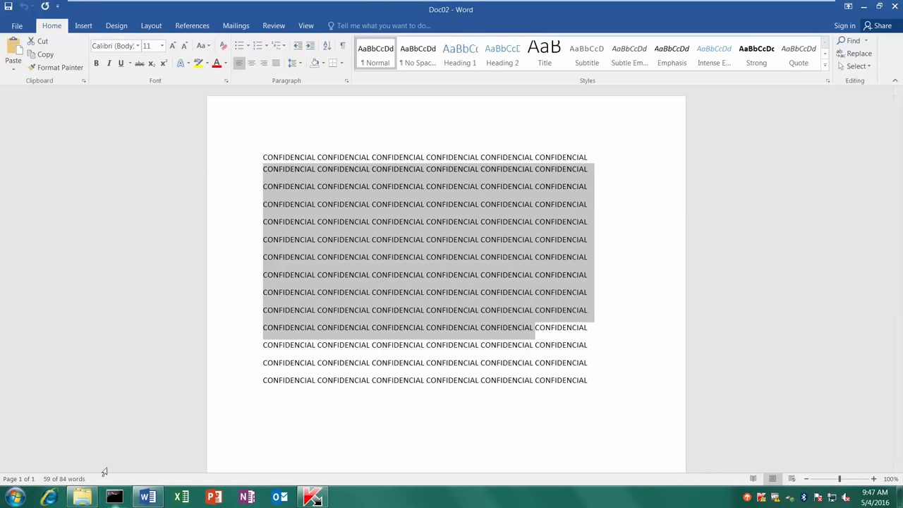
- Switch to the SERVER01KL virtual machine and launch the Kaspersky Security Console
mouse_move(477, 6)
click(566, 8)
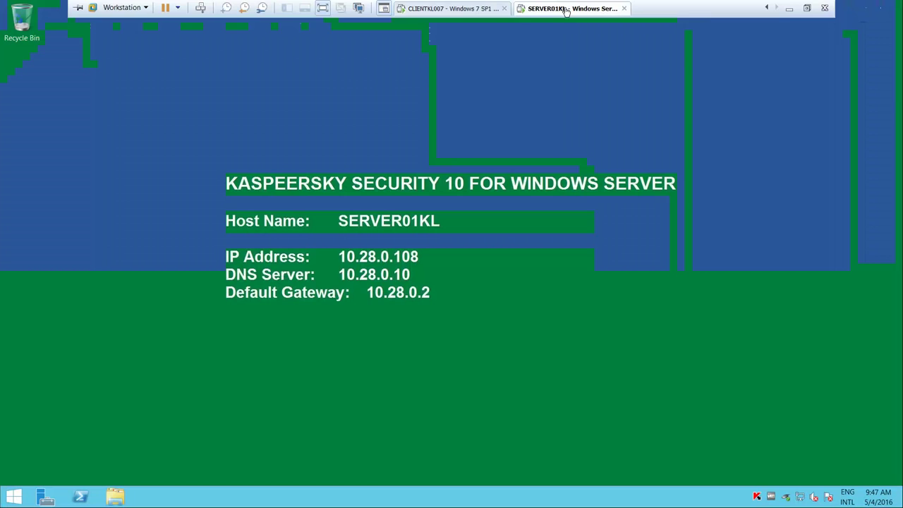
right_click(757, 498)
click(759, 465)
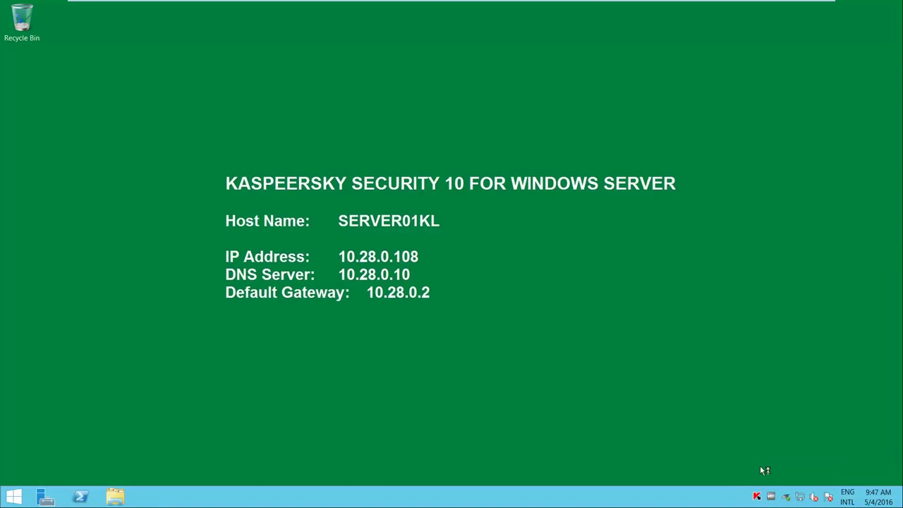